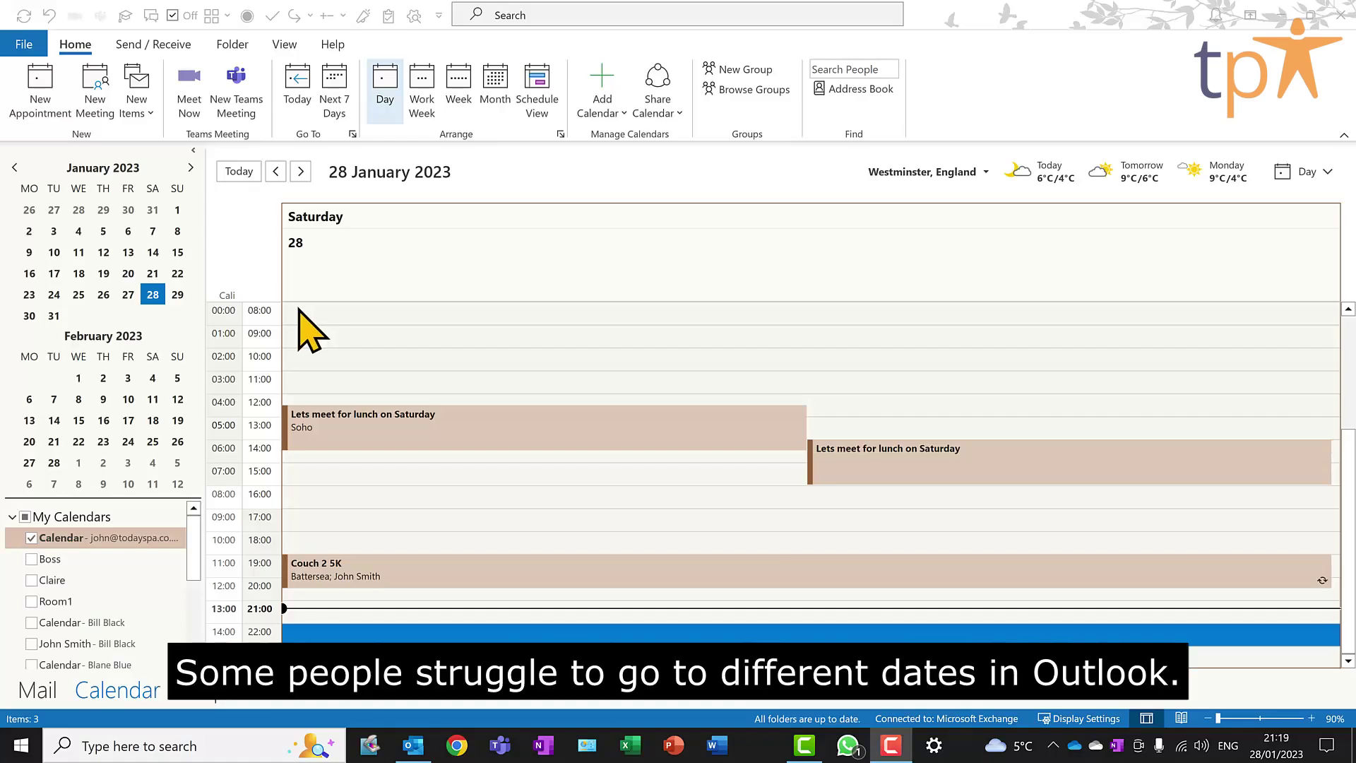
- Step the Day view forward four days, then back one day
click(300, 172)
click(300, 171)
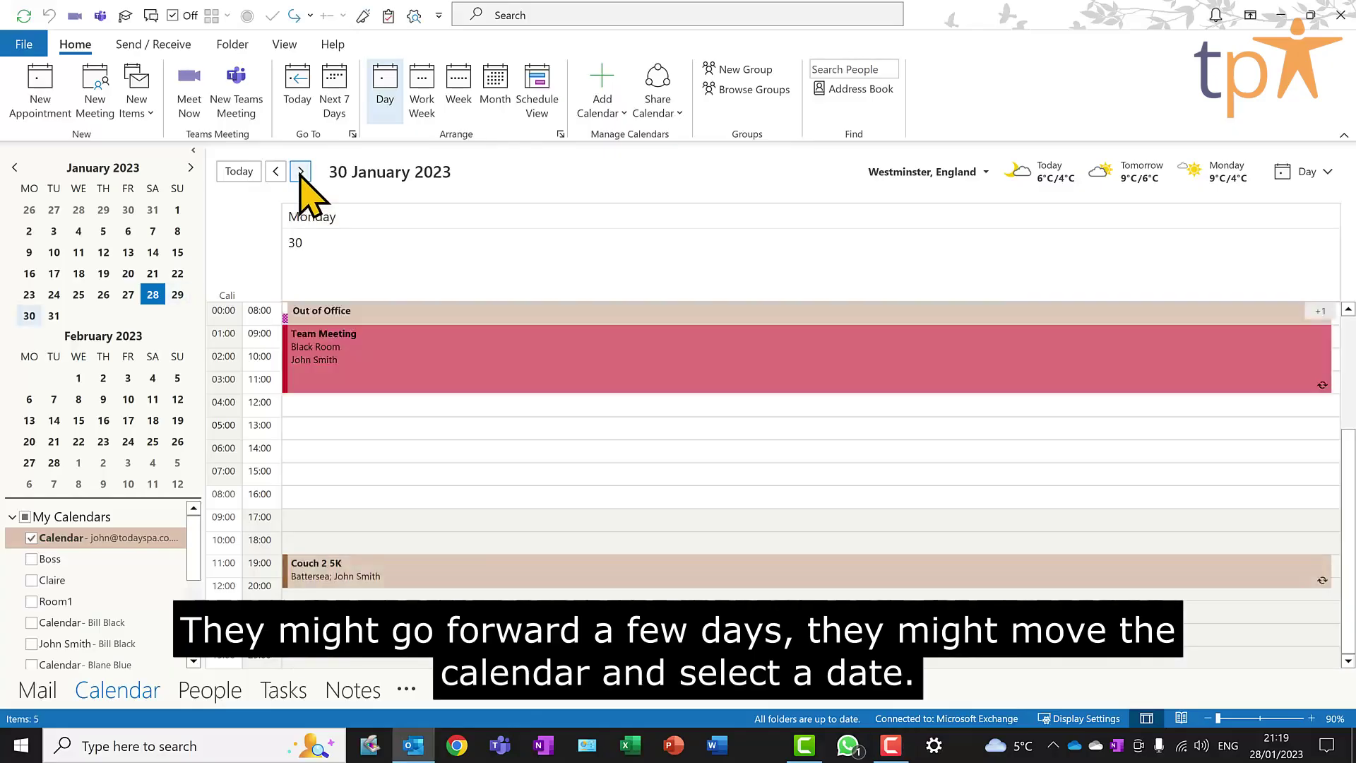
click(301, 172)
click(300, 172)
click(300, 172)
click(275, 172)
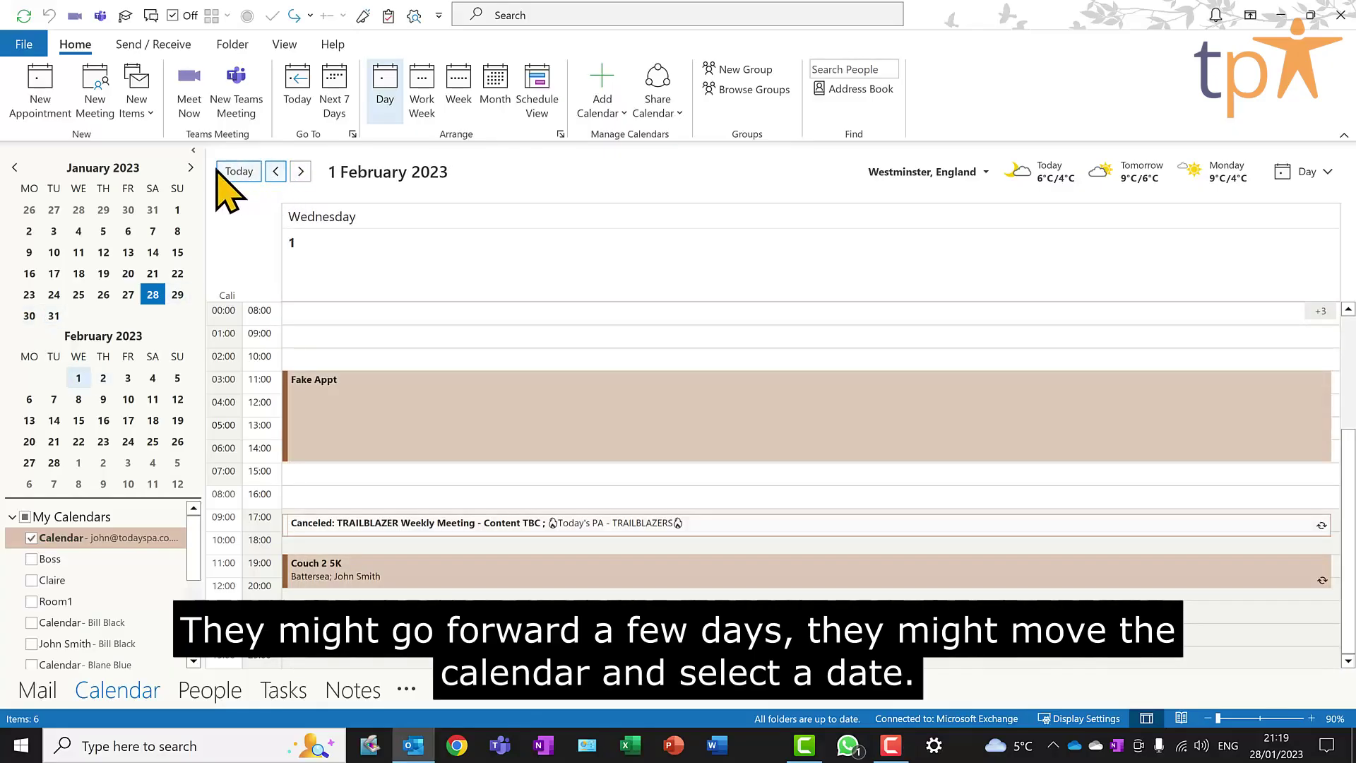
- Use the mini calendar to jump to 17 May 2023, step back to 16 May, then return to 28 January
click(191, 168)
click(191, 168)
click(191, 168)
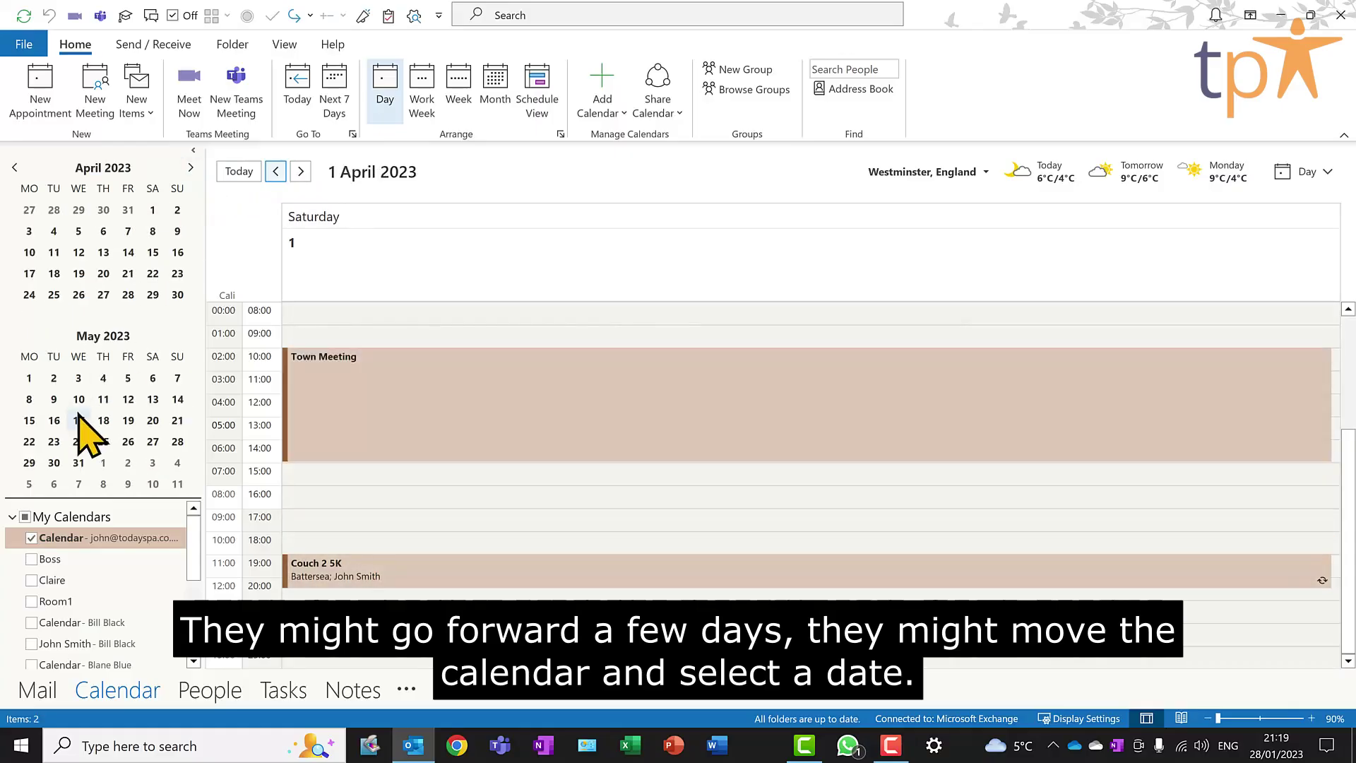
click(79, 420)
click(281, 171)
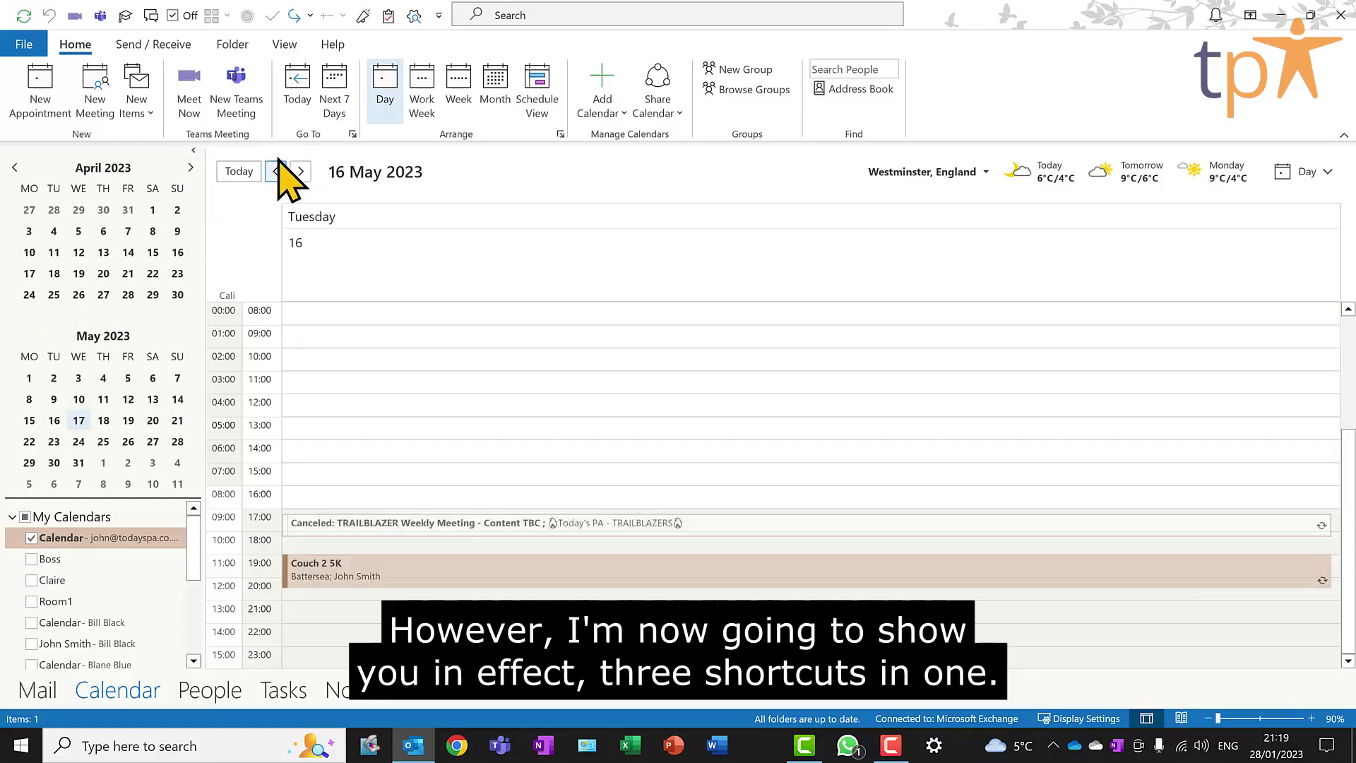
click(298, 96)
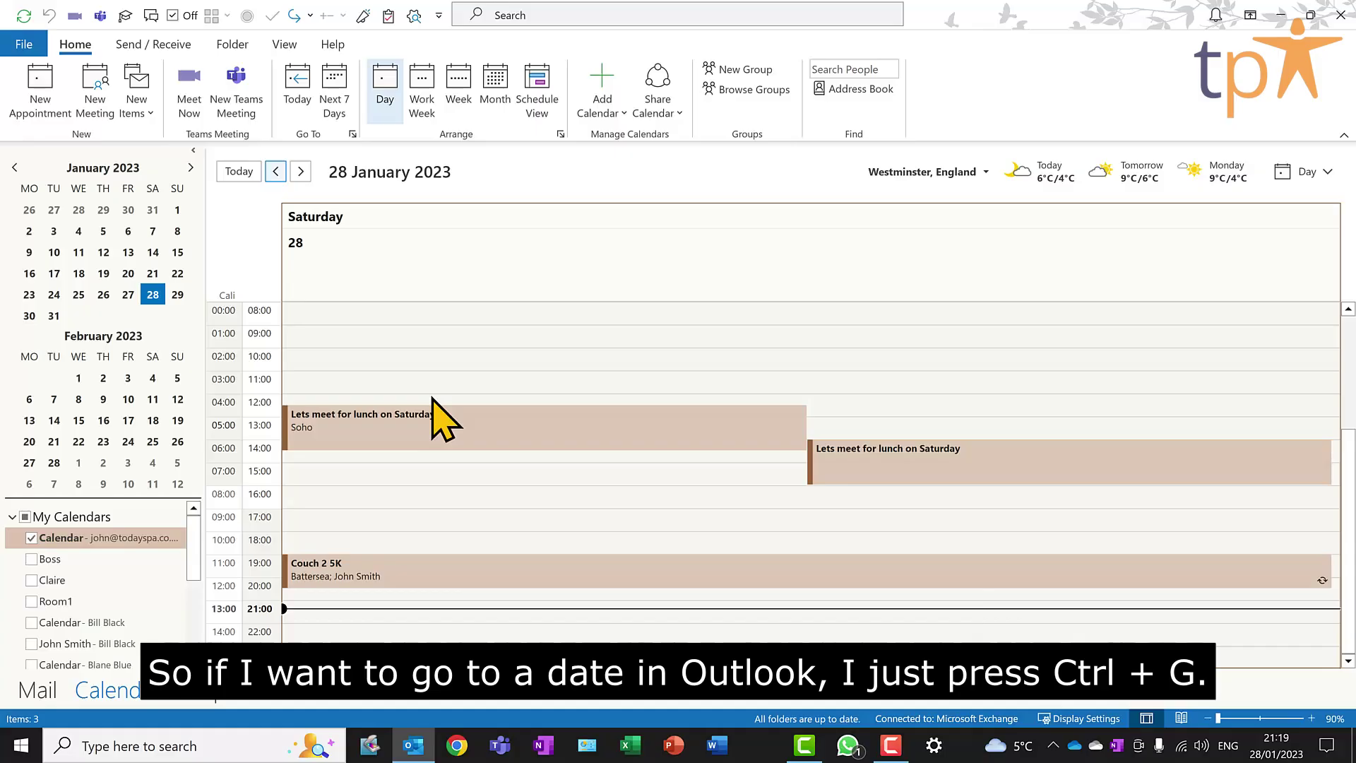
- In Go To Date, try 22 March and February in the date picker, cancel, then reopen Go To Date
key(ctrl+g)
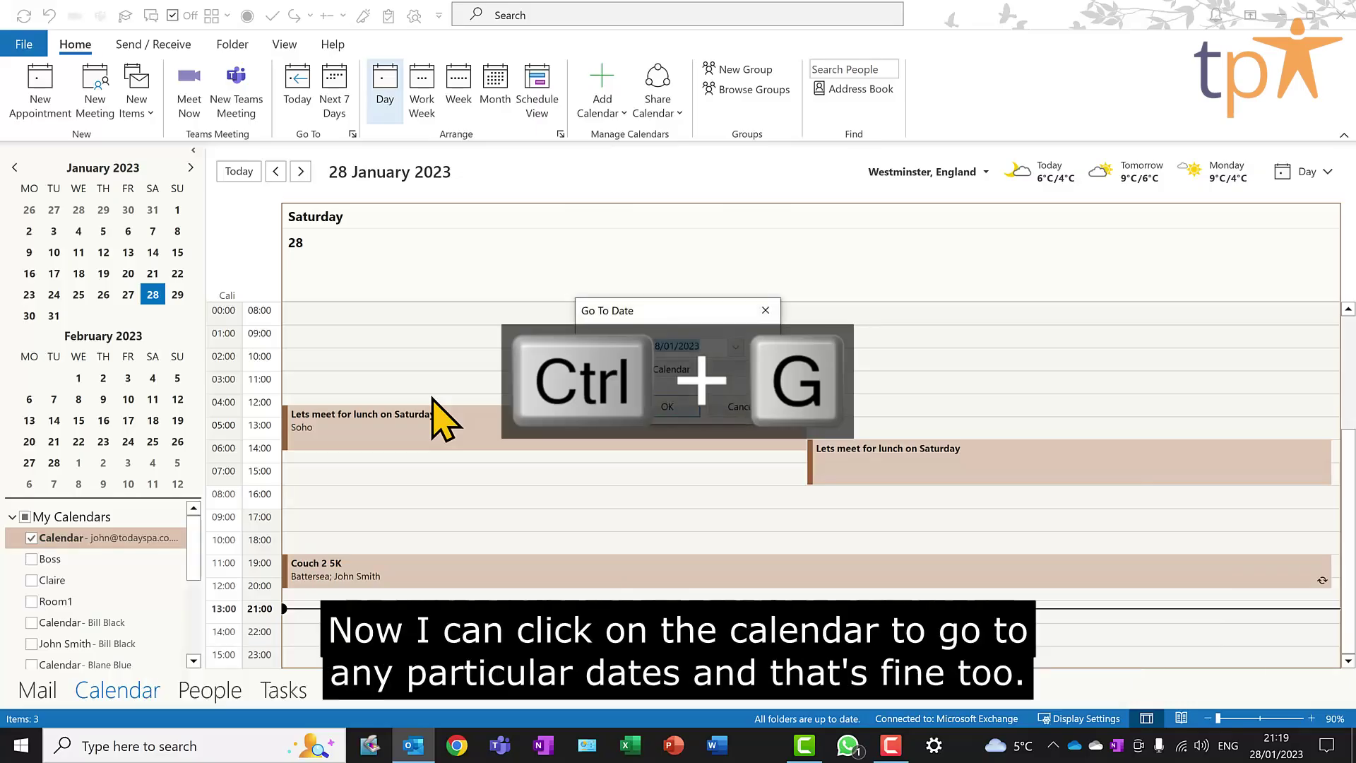
click(736, 348)
click(733, 368)
click(733, 368)
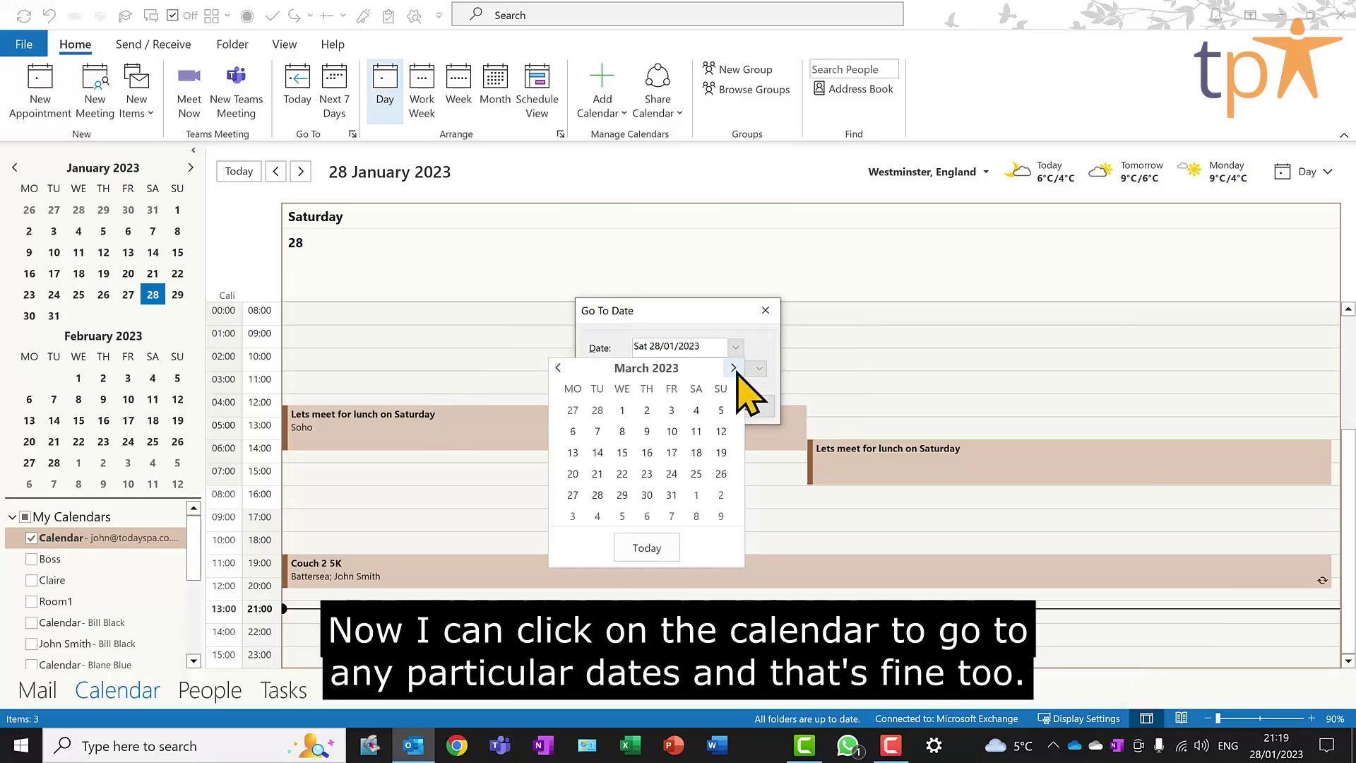
click(622, 473)
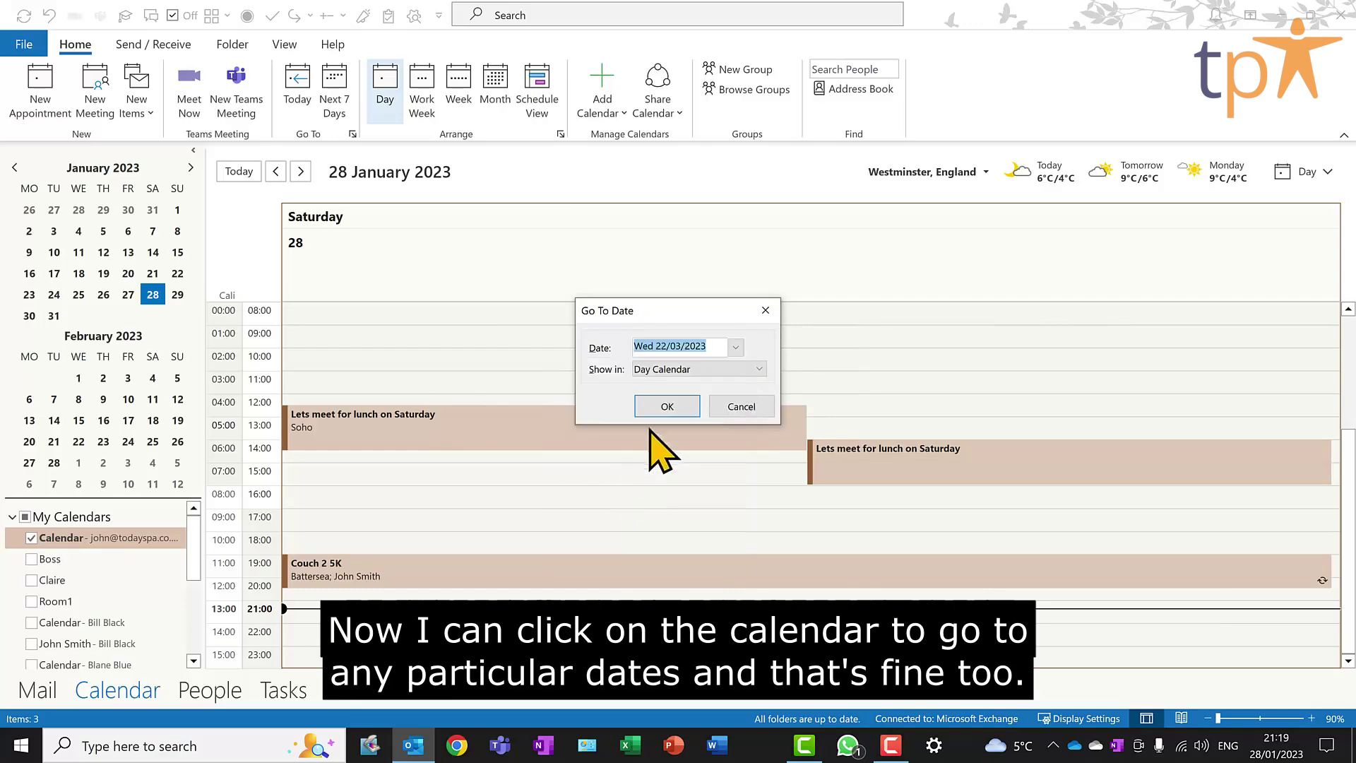
click(735, 348)
click(558, 367)
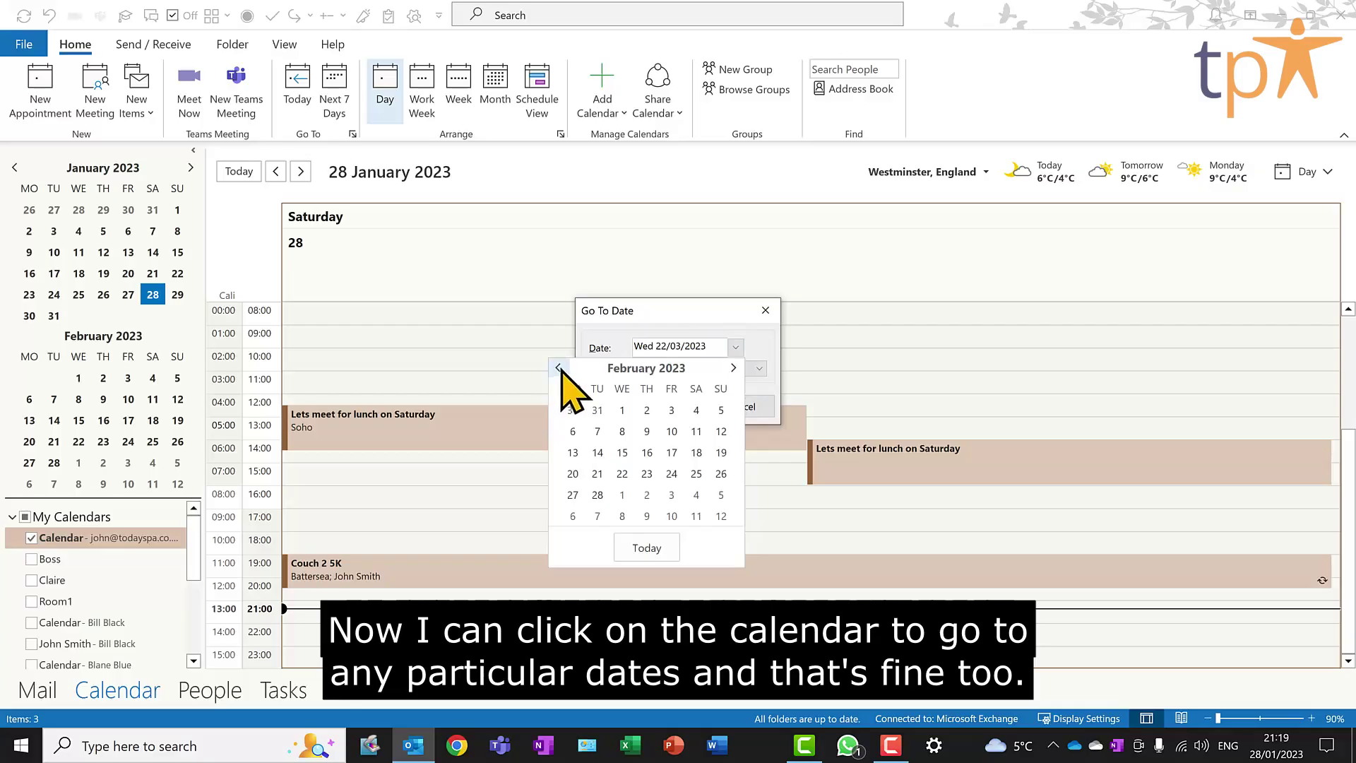
click(767, 364)
click(743, 407)
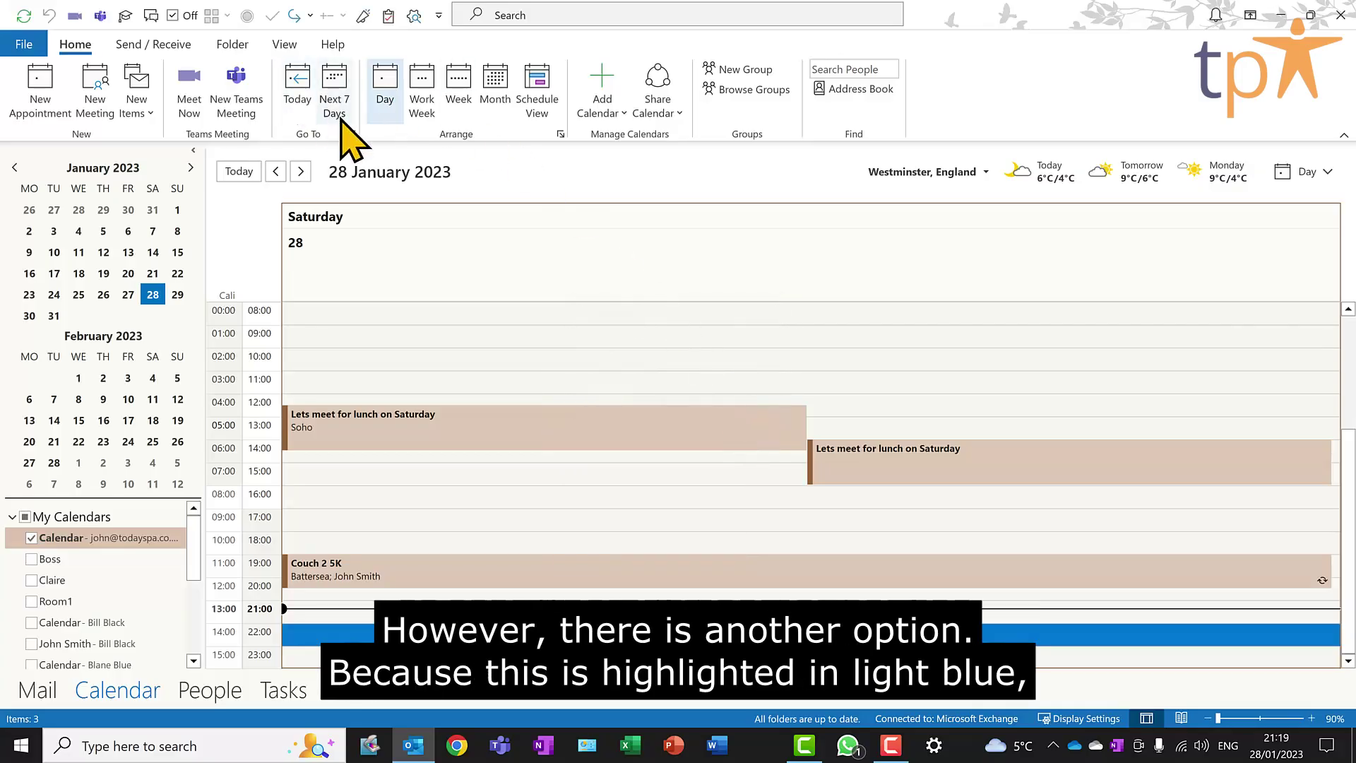
key(ctrl+g)
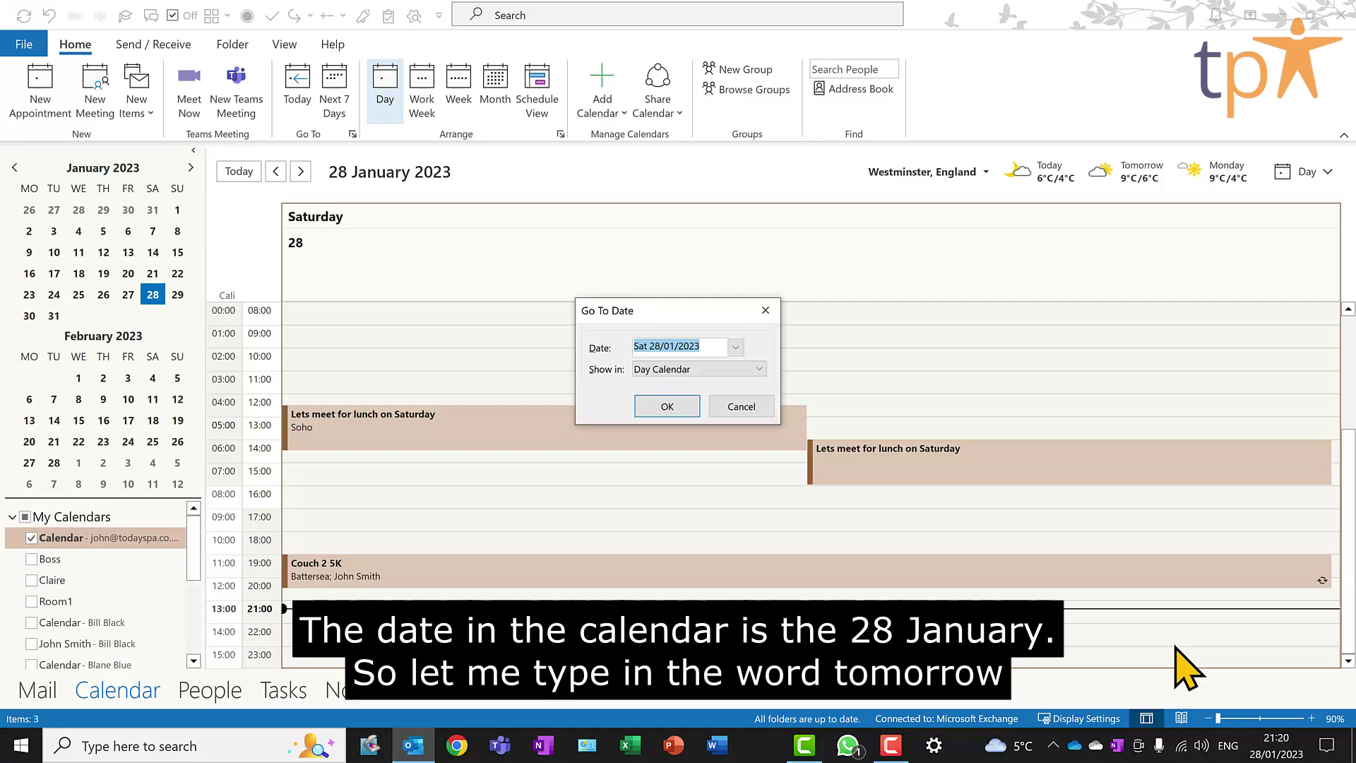
- Jump to 'tomorrow' (29 January), then back to 'today' (28 January) via Go To Date
text(tomorrow)
key(Return)
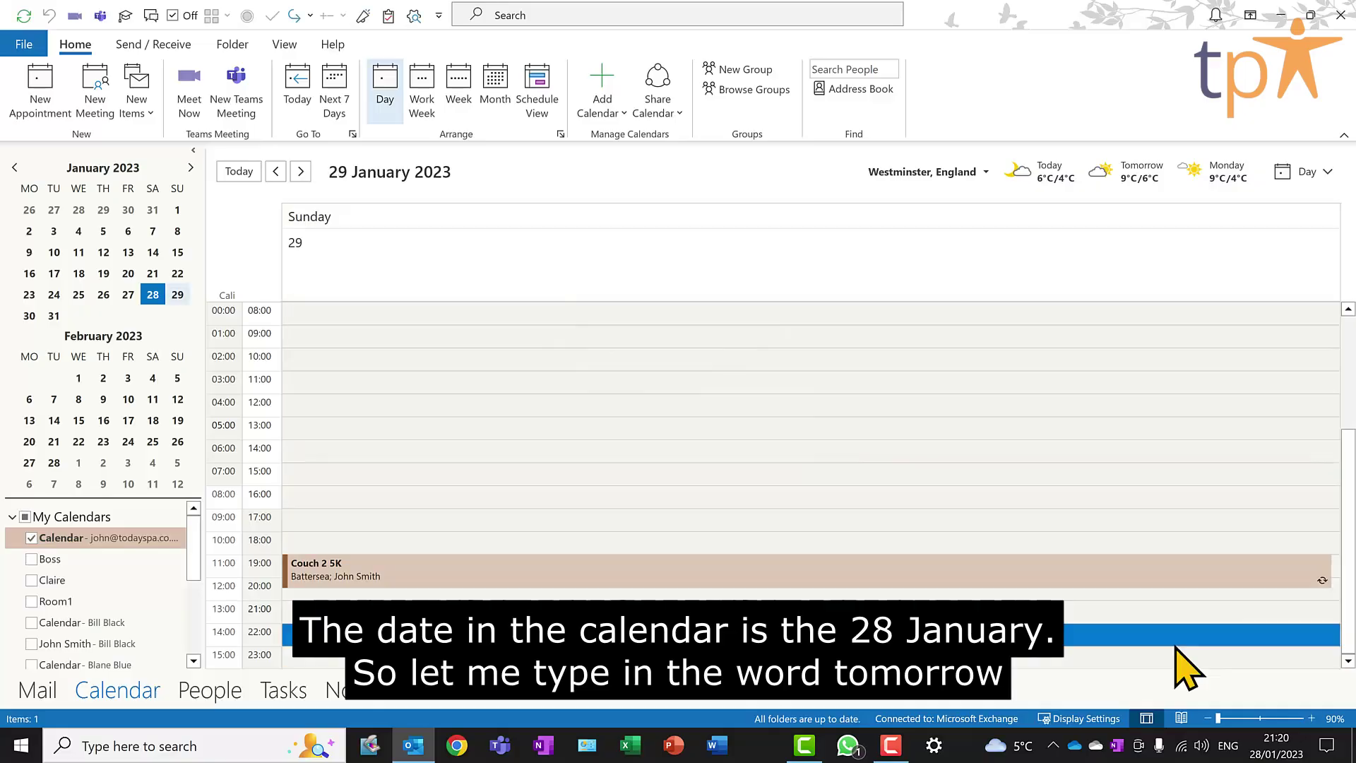
key(ctrl+g)
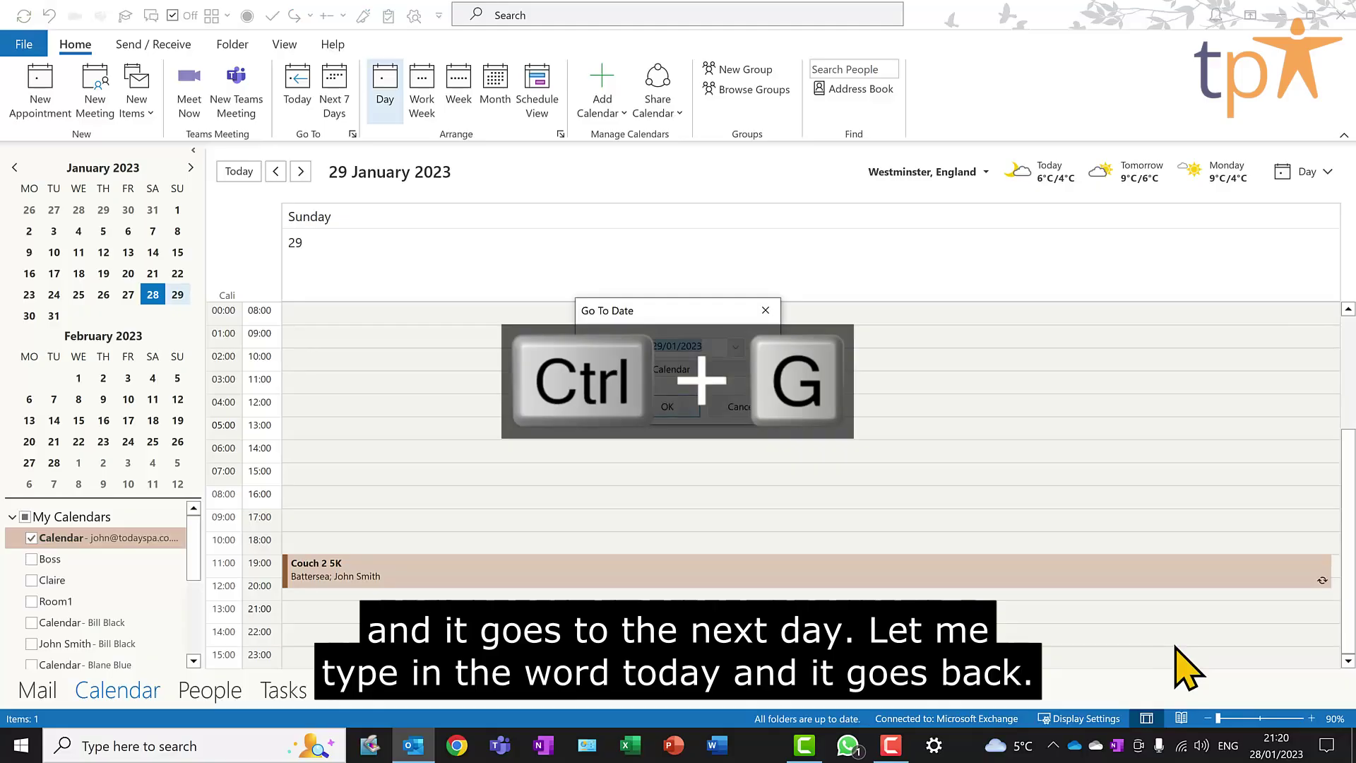
text(today)
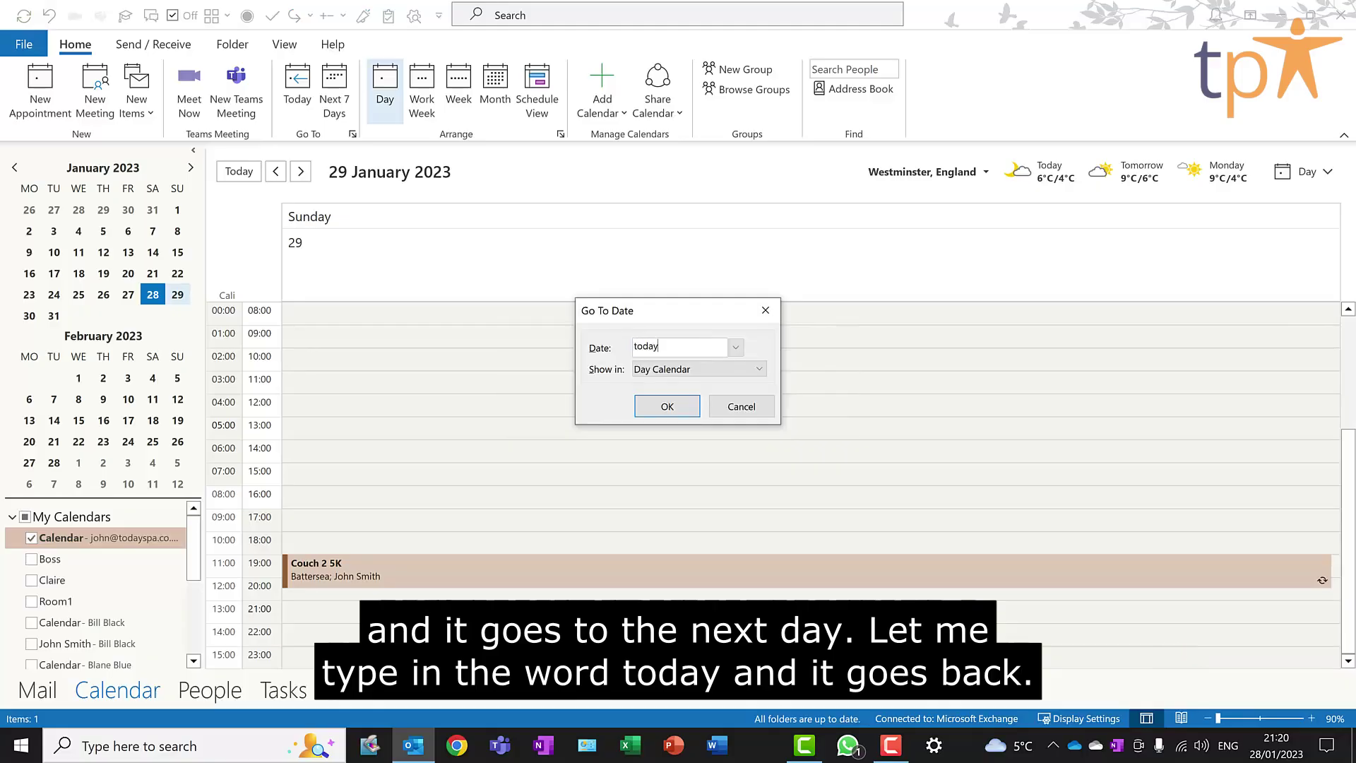
key(Return)
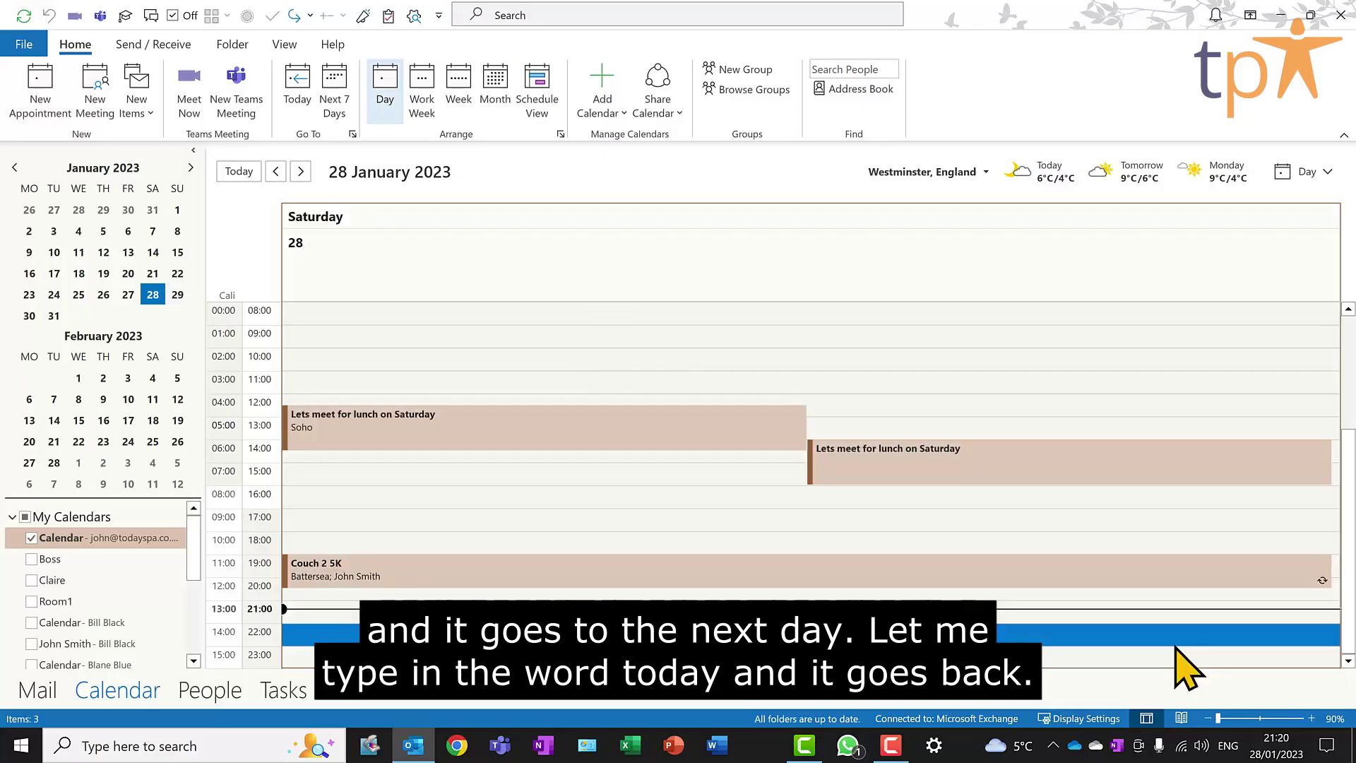
- Clear the date field and enter 'next week' to reach 4 February
key(ctrl+g)
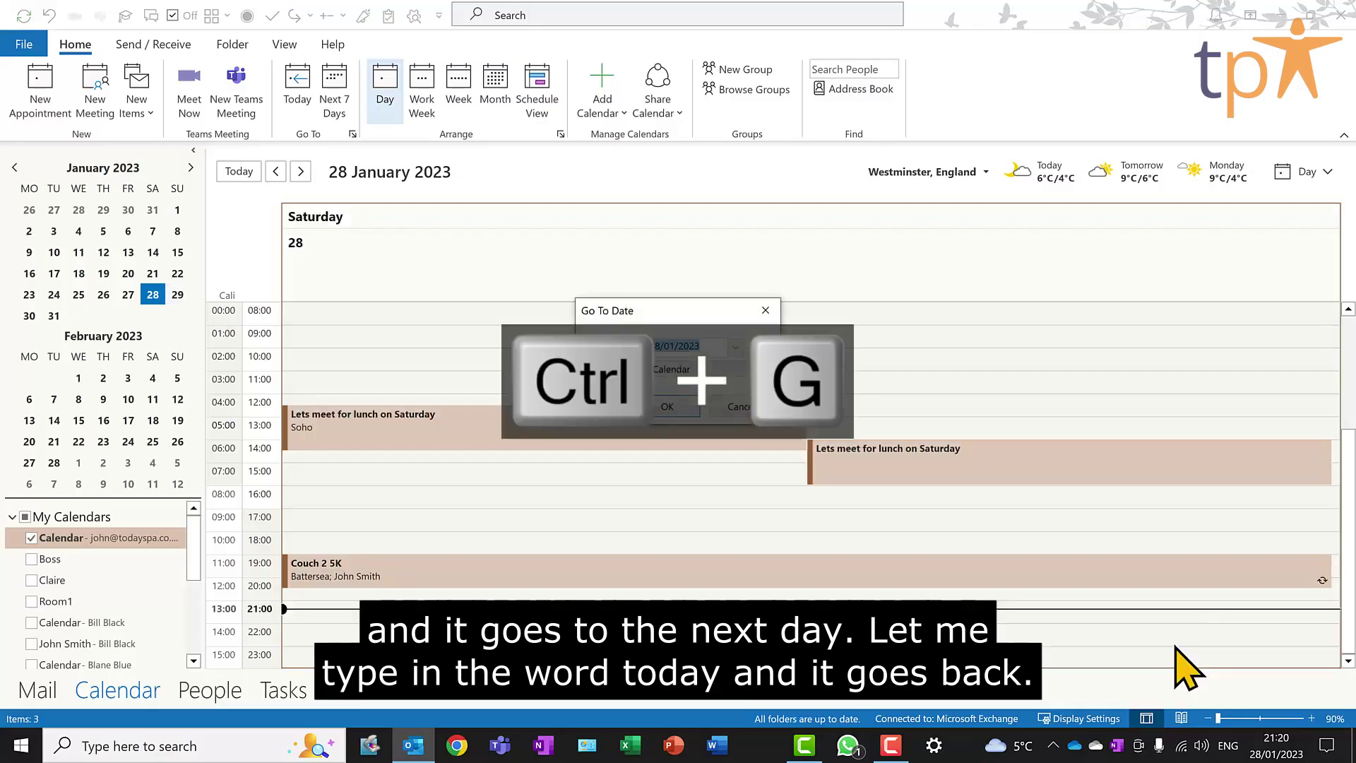
key(BackSpace)
text(next week)
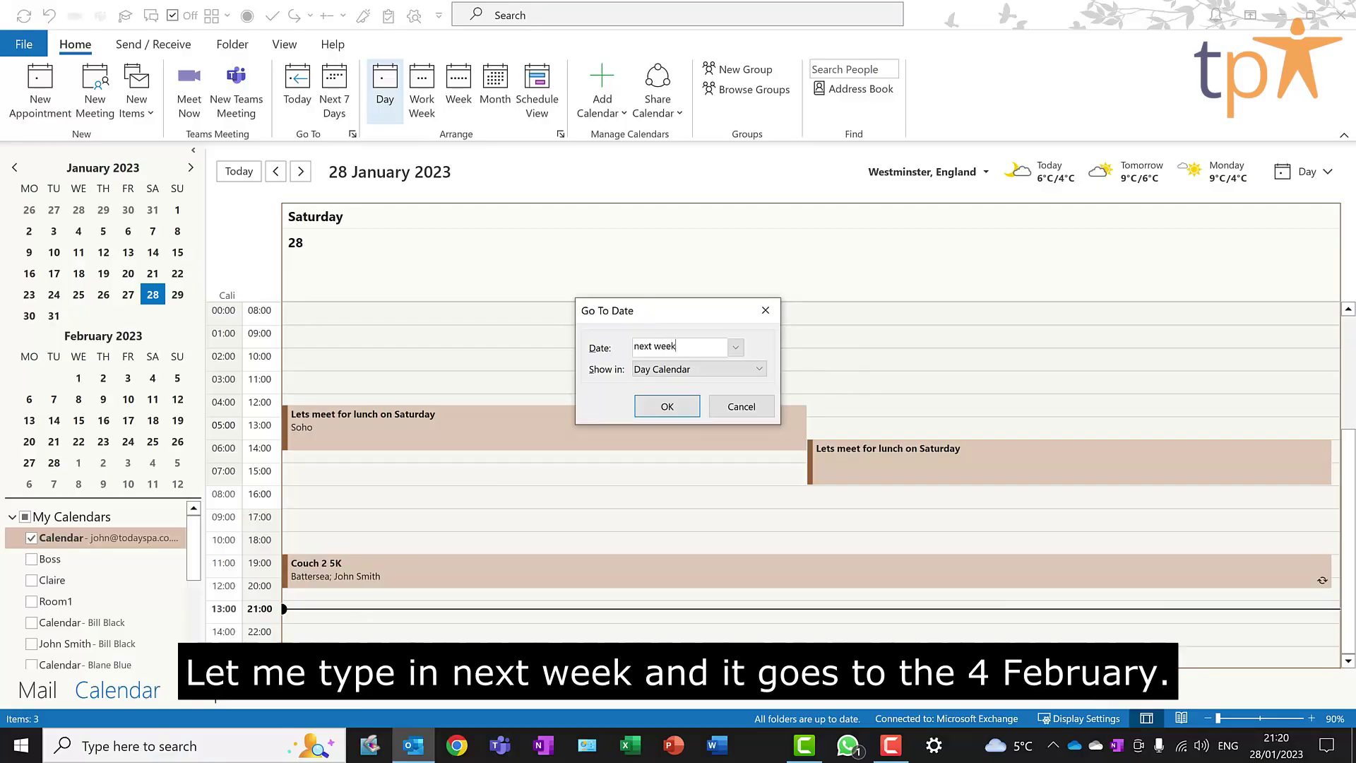
key(Return)
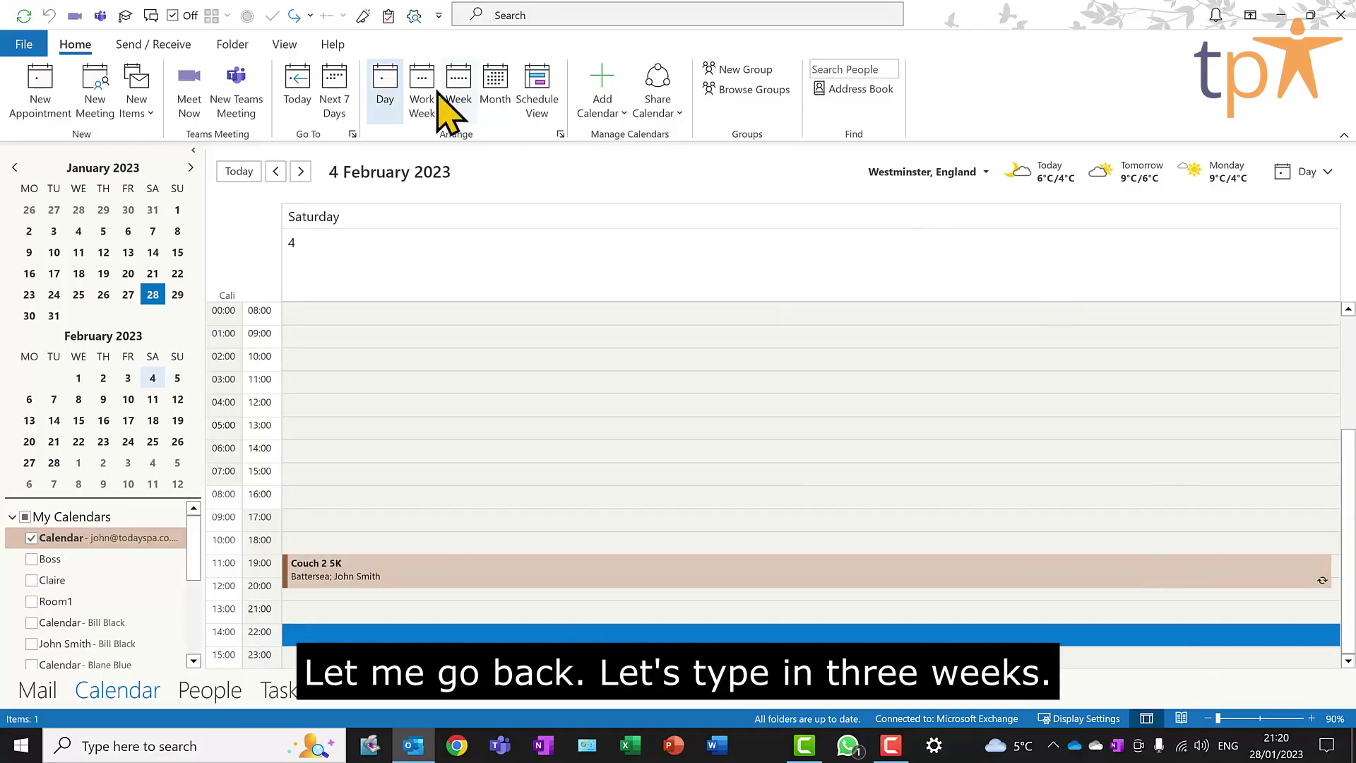
- Jump to 18 February by entering 'three weeks' in Go To Date, then return to today
click(288, 90)
key(ctrl+g)
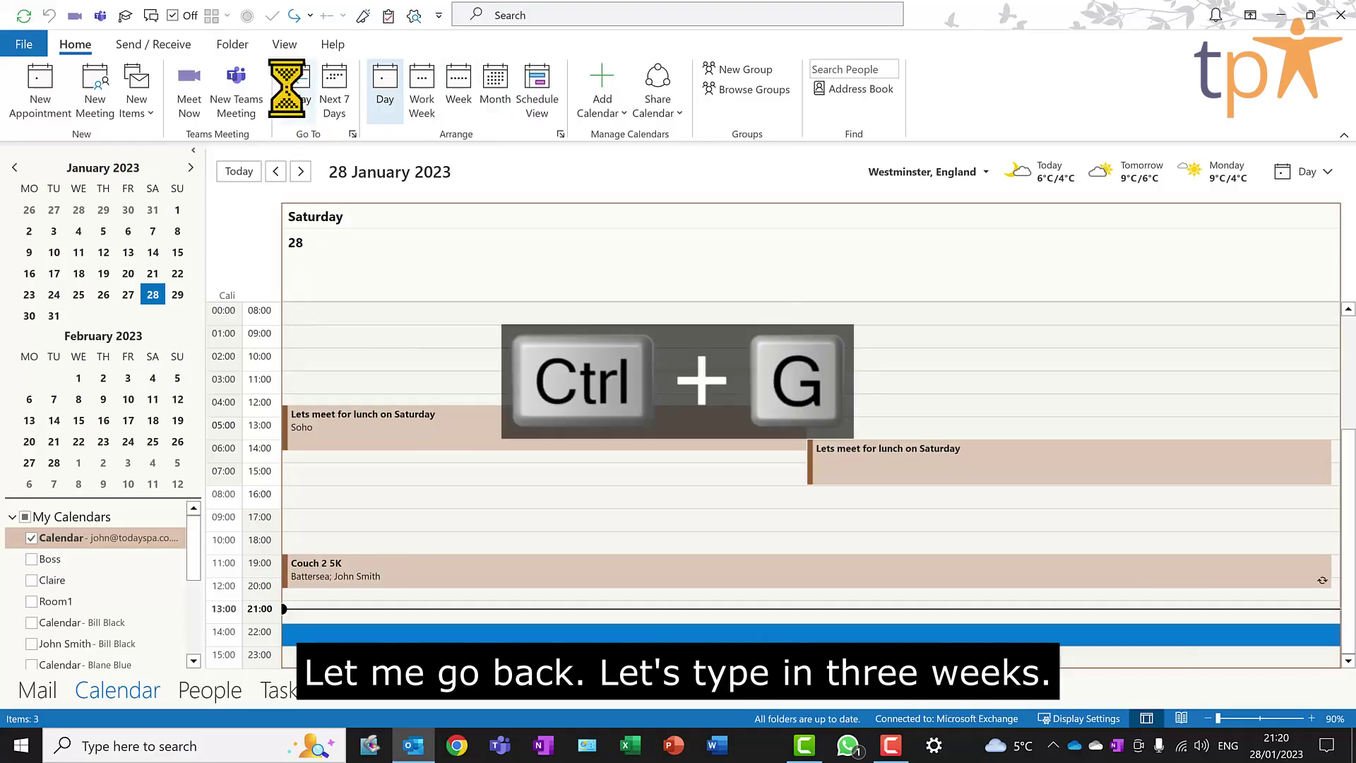
key(BackSpace)
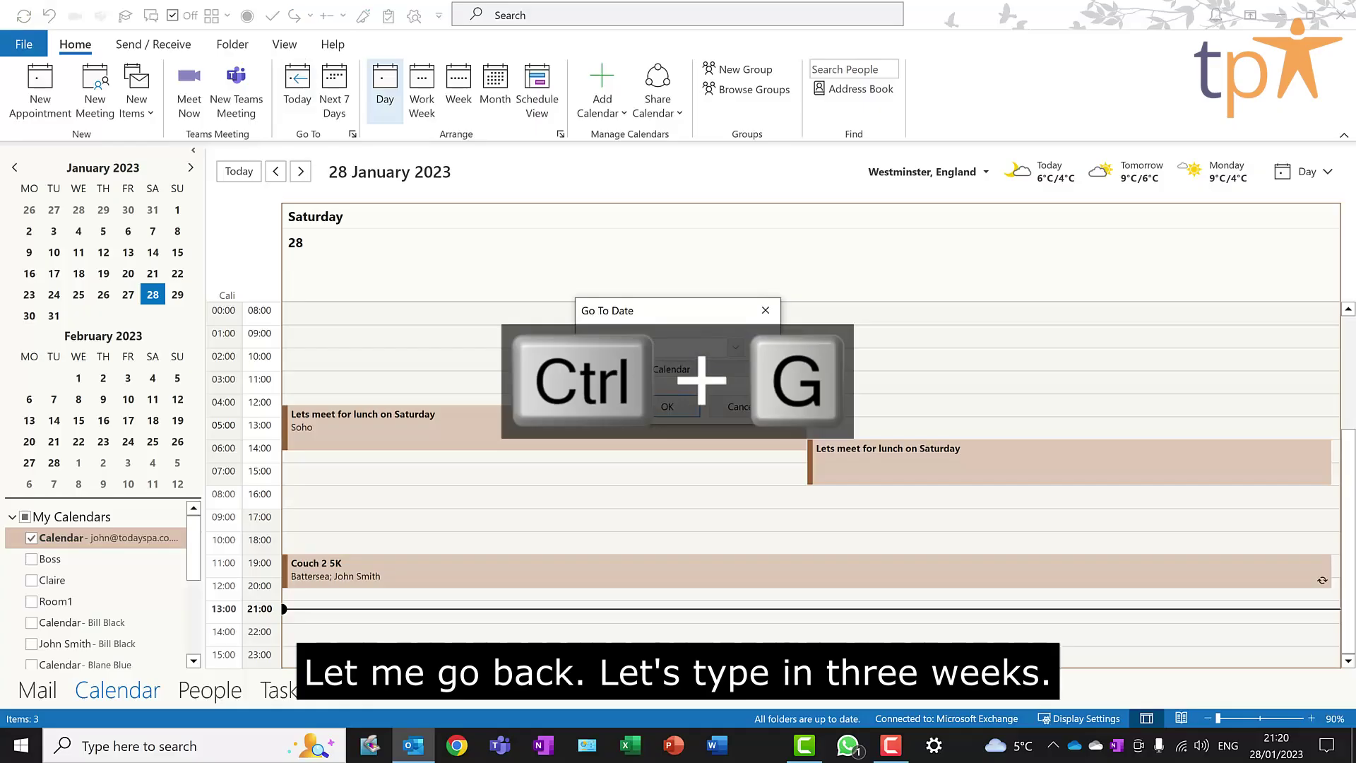
text(three wee)
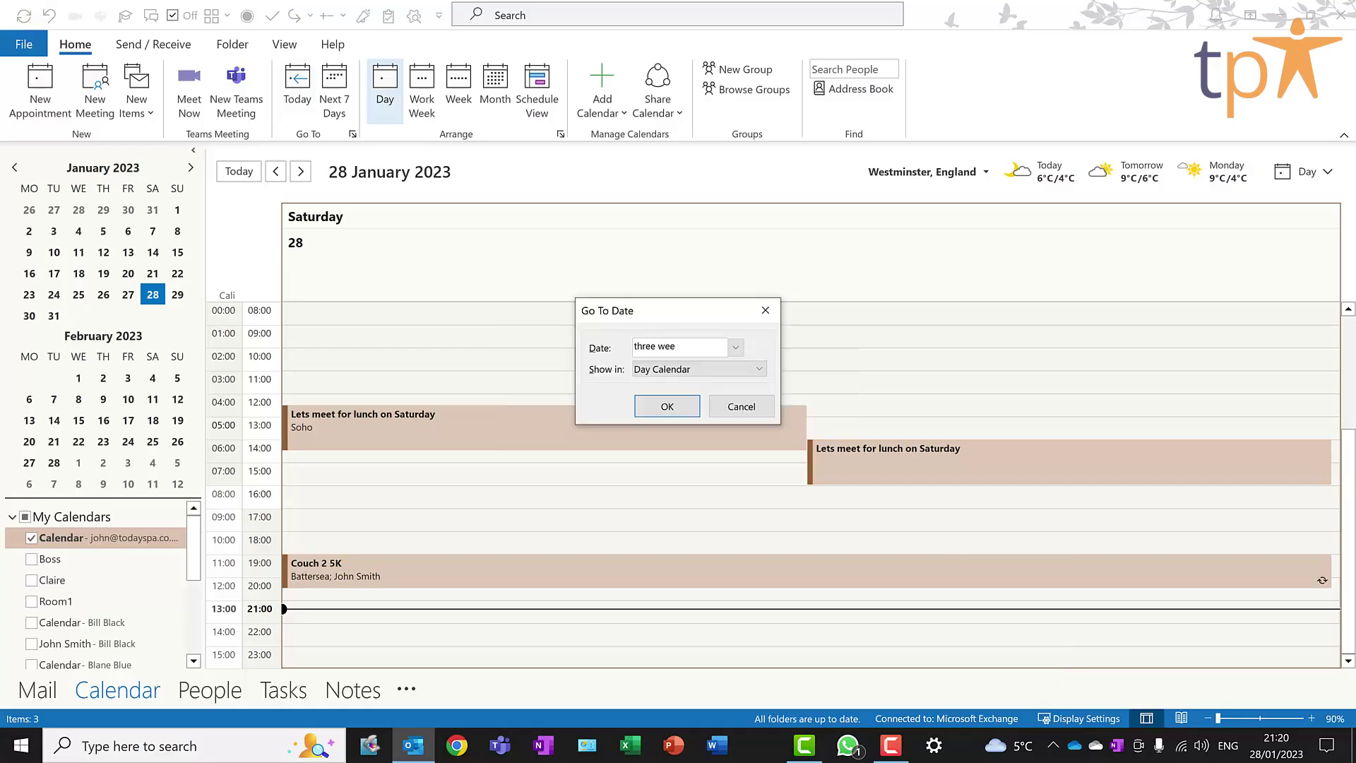
text(ks)
key(Return)
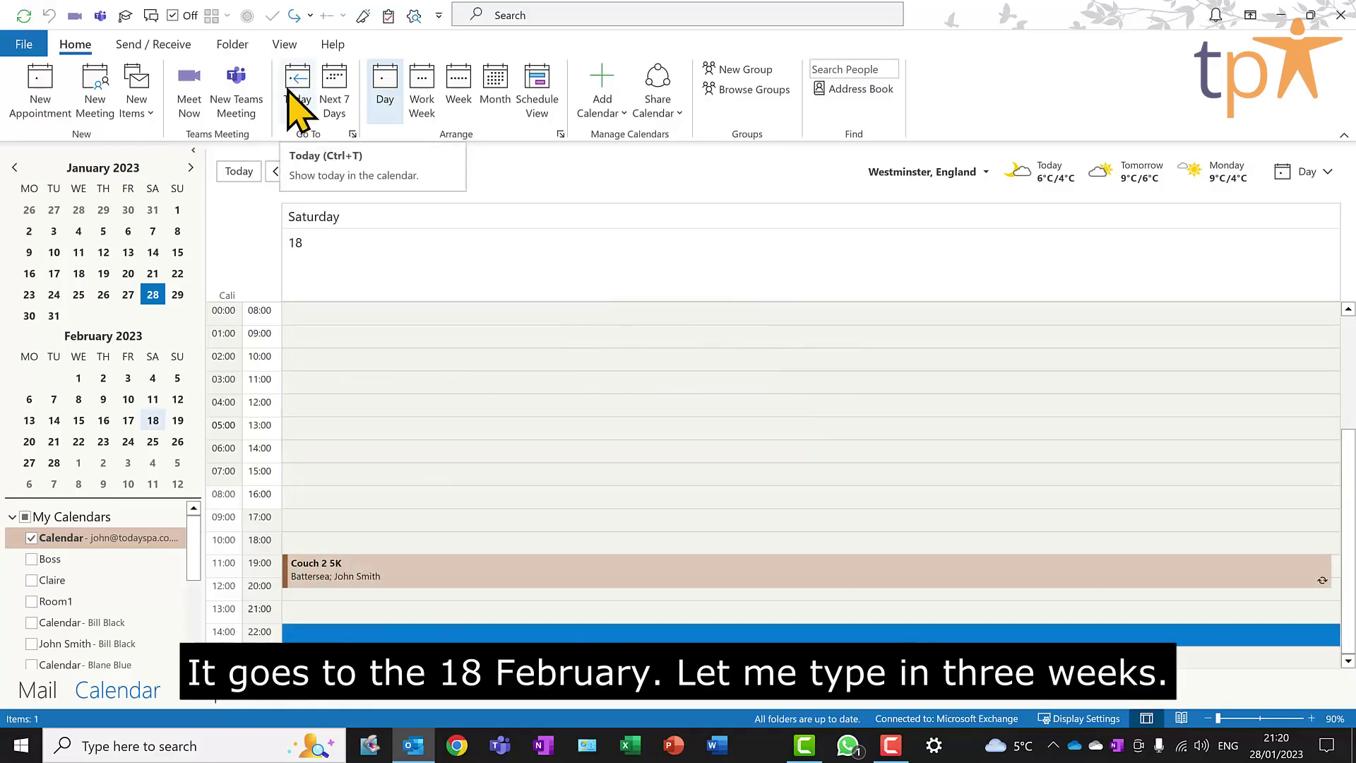
click(297, 106)
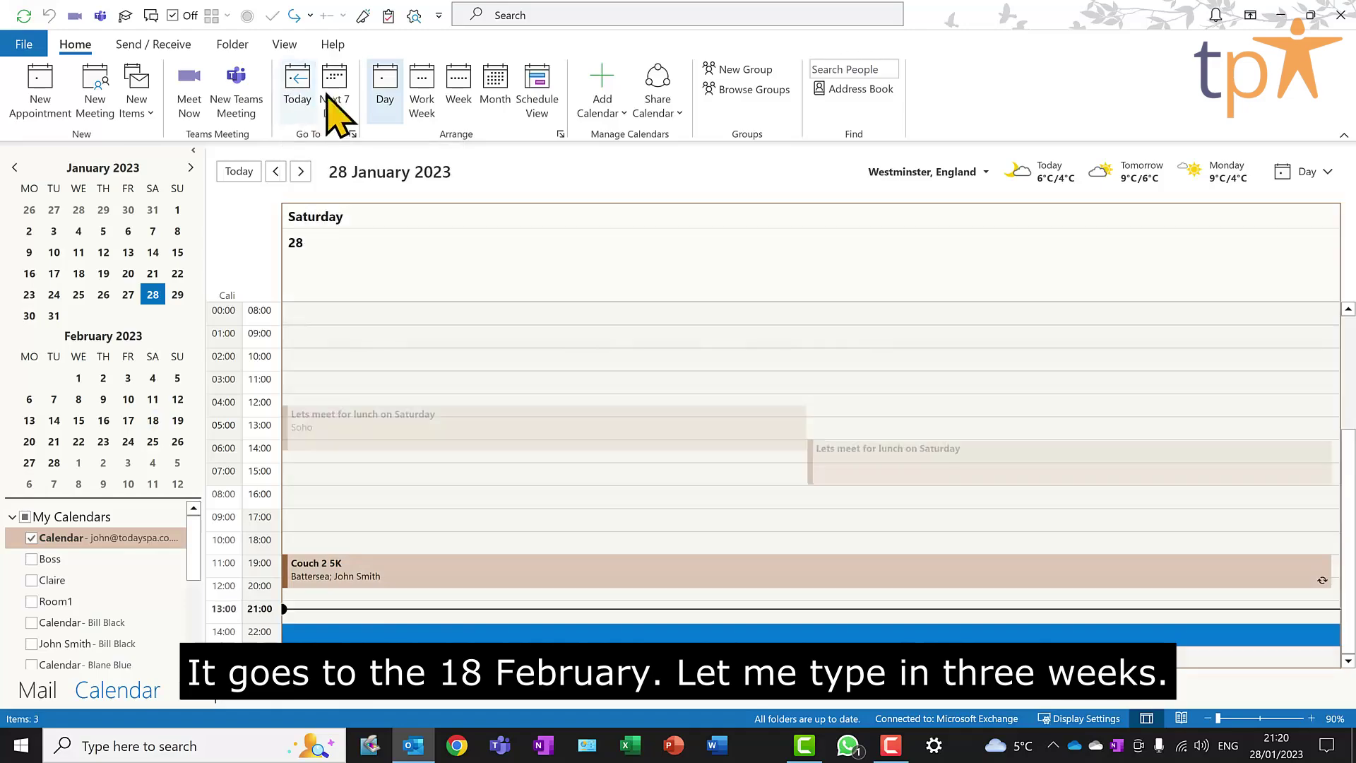
- Repeat the three-week jump using '3 weeks', then return to today
key(ctrl+g)
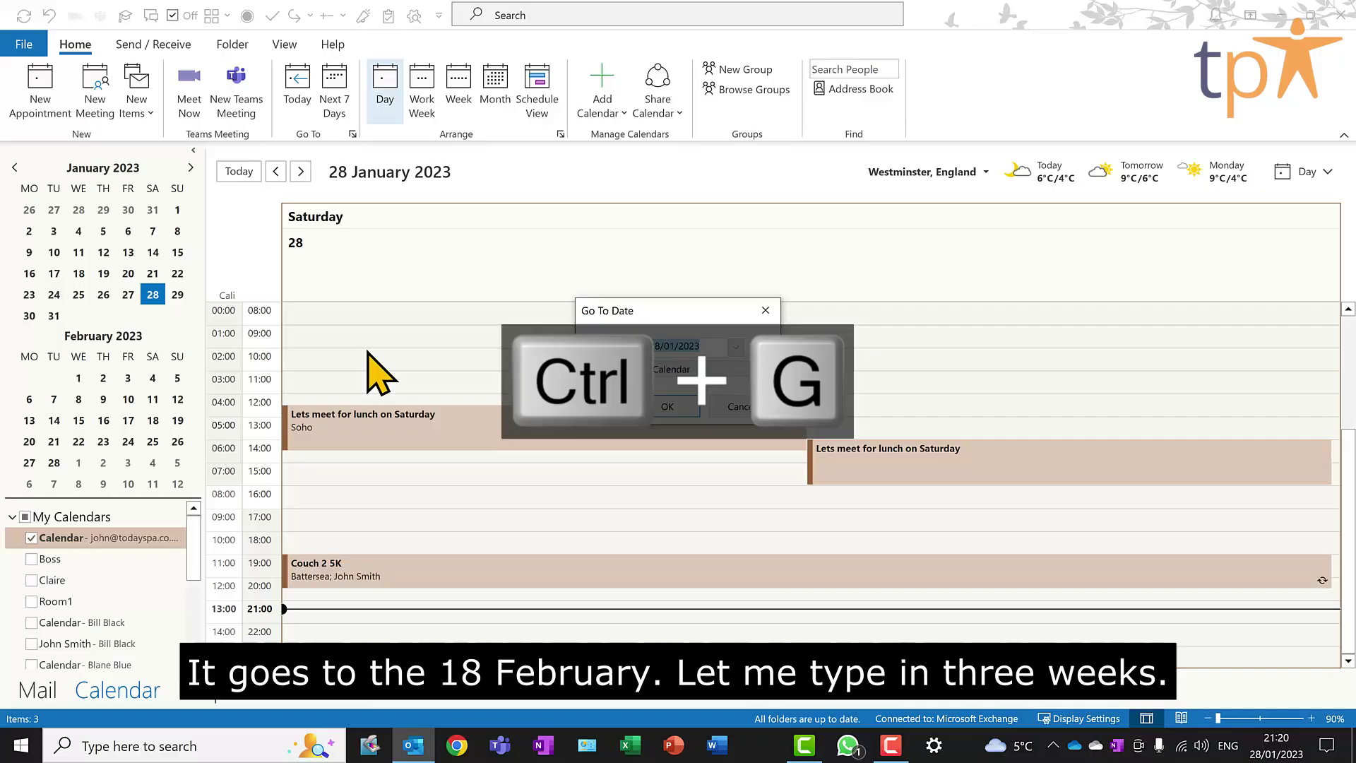
key(BackSpace)
text(3 wee)
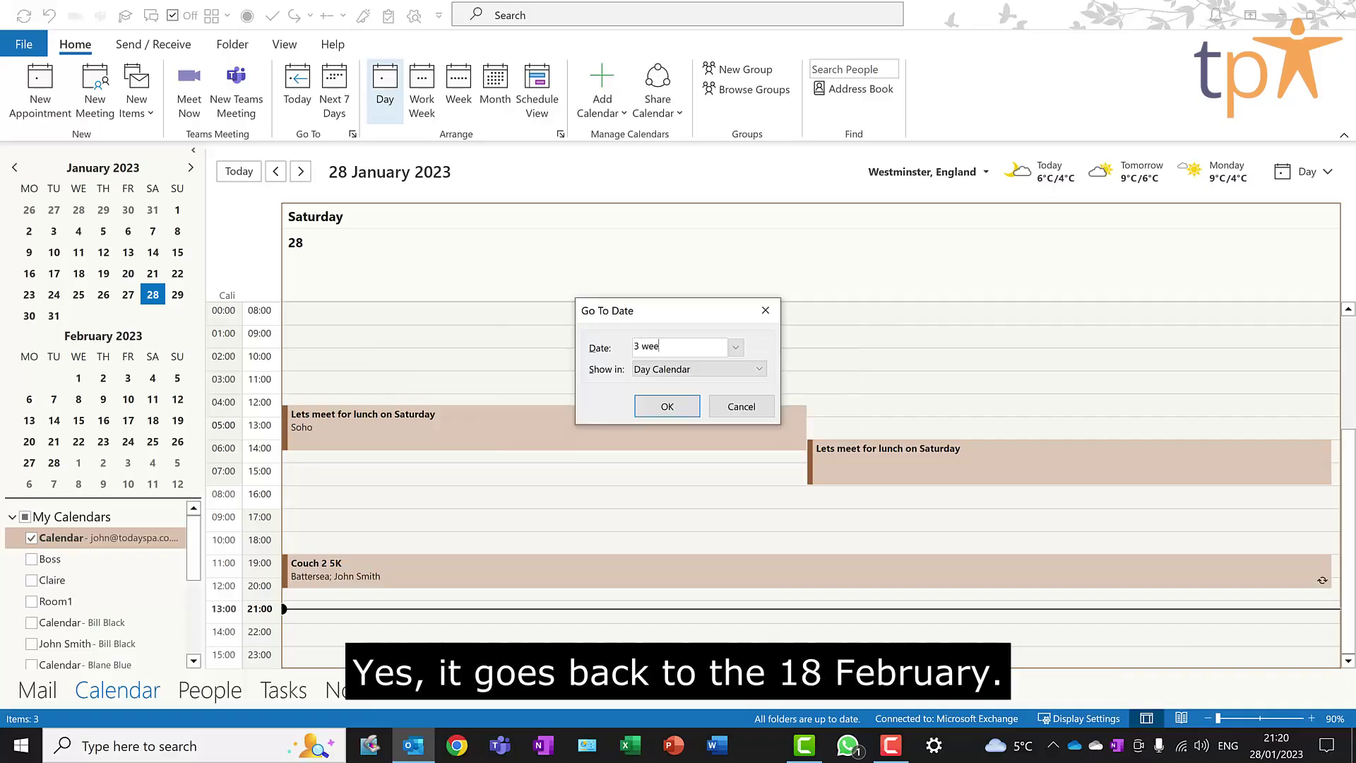
text(ks)
key(Return)
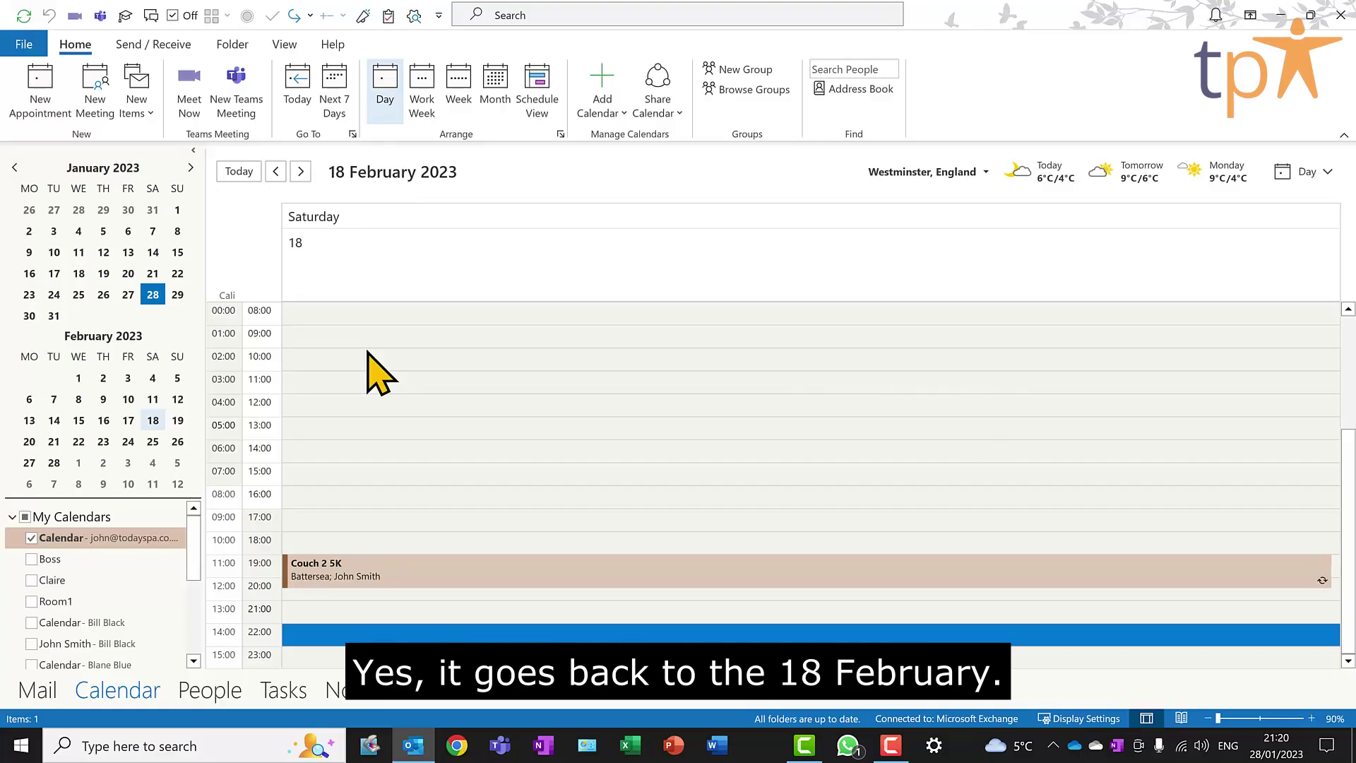
click(303, 98)
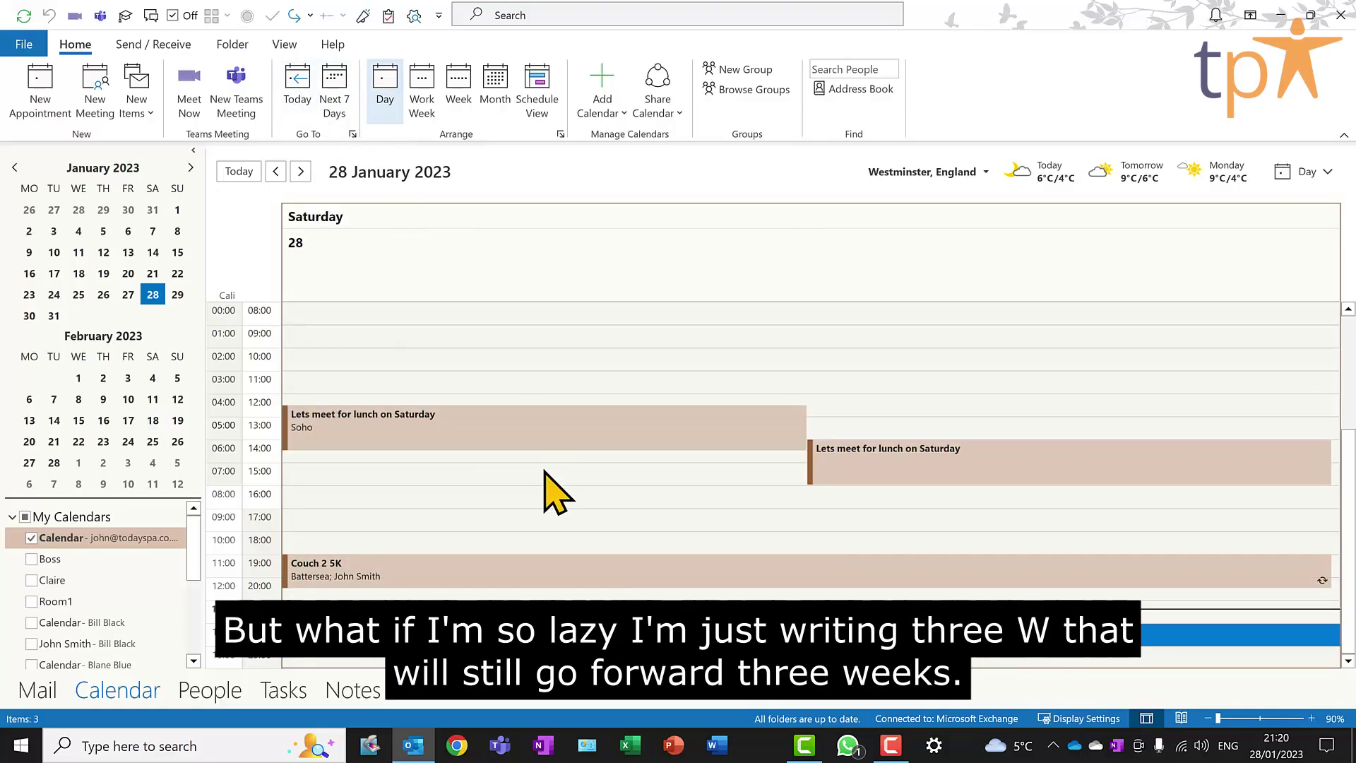
- Repeat the three-week jump with the shorthand '3w', then return to today
key(ctrl+g)
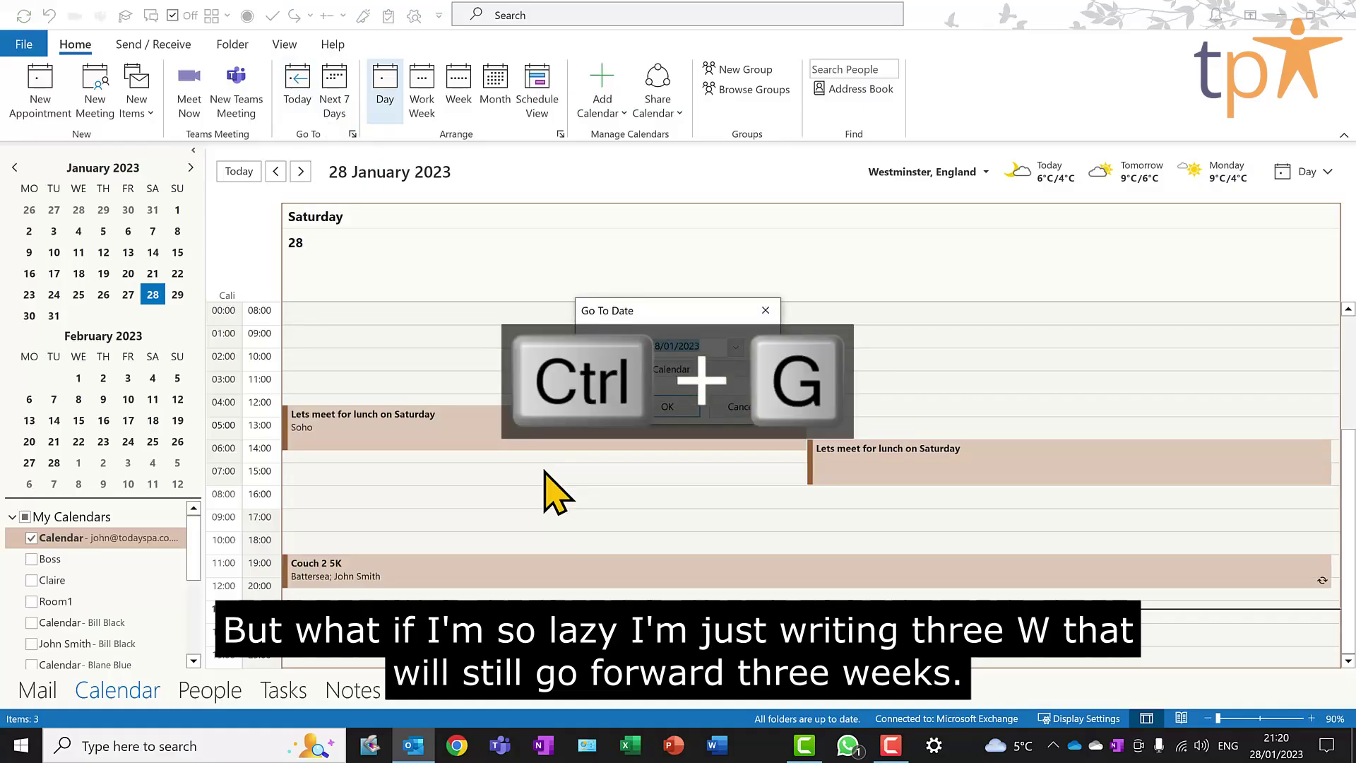
text(3w)
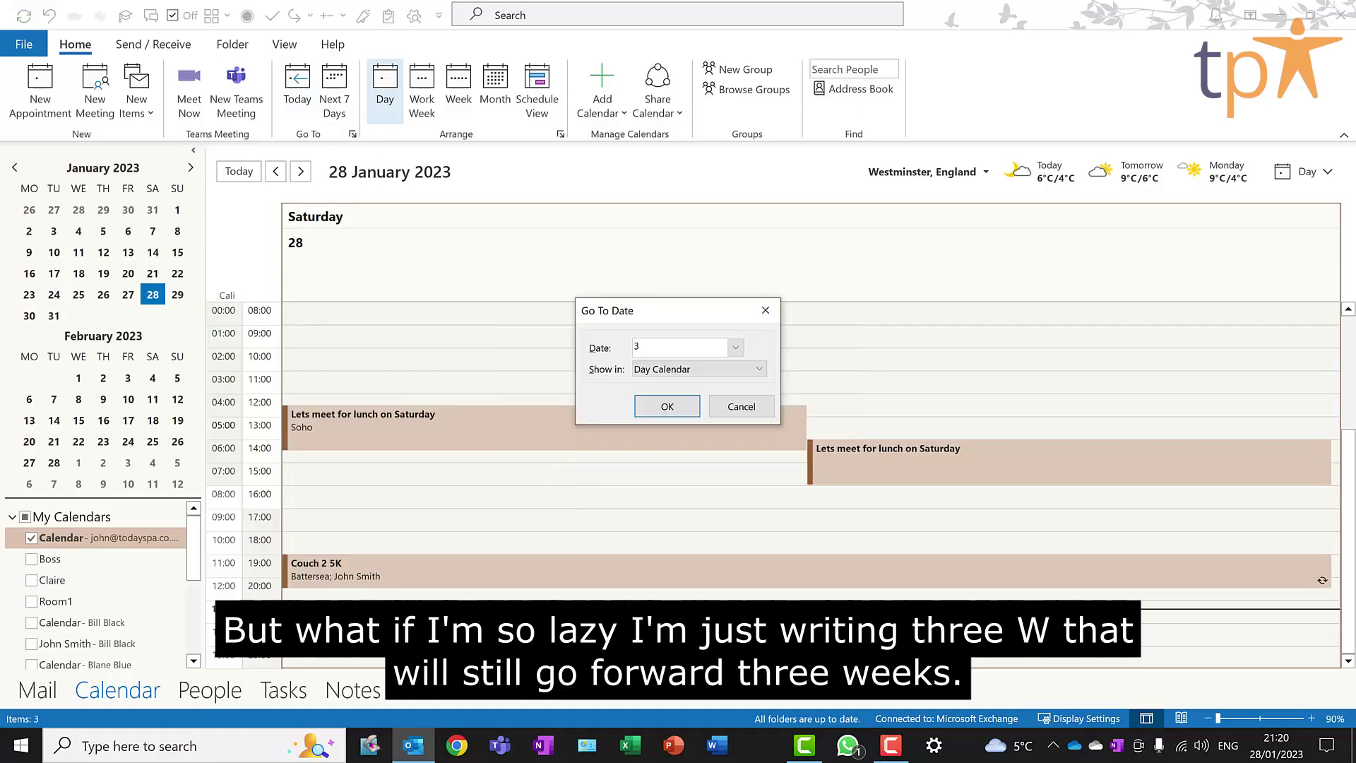
key(Return)
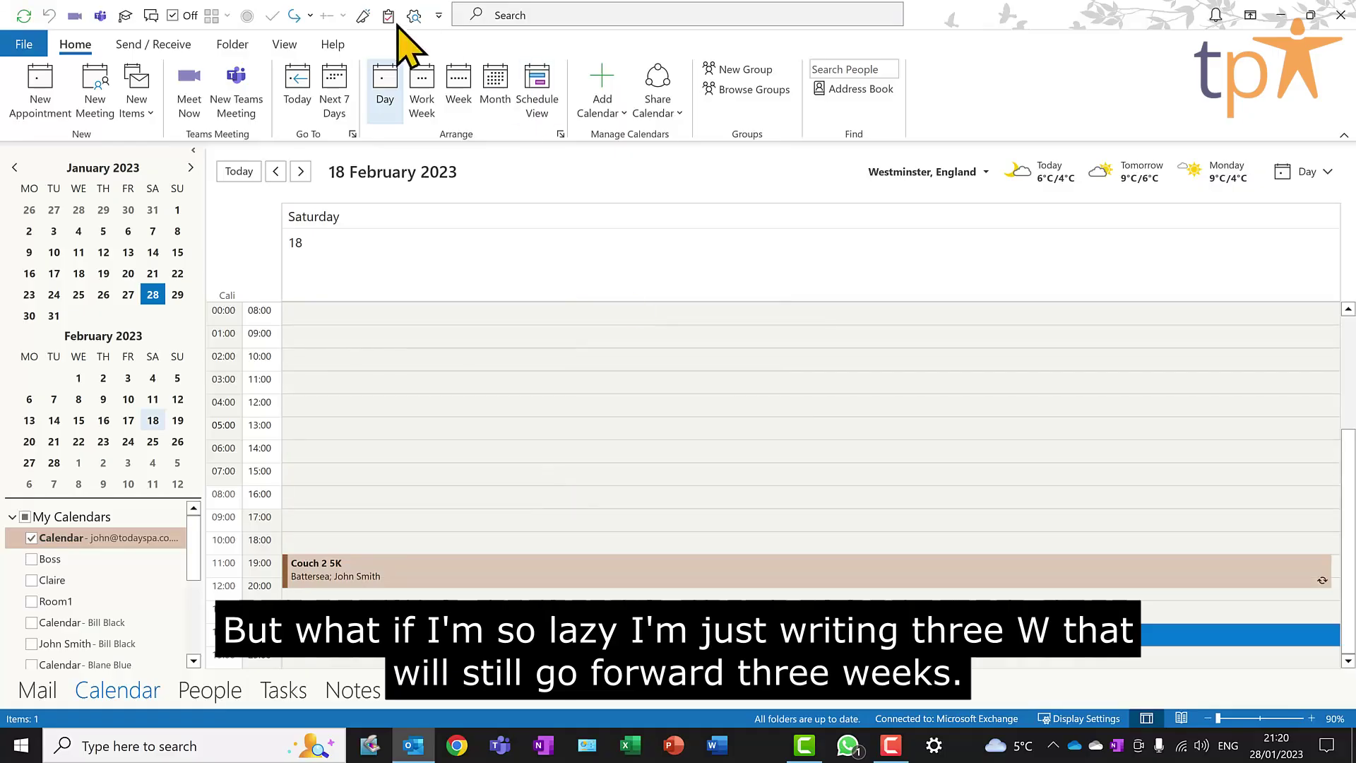
click(298, 99)
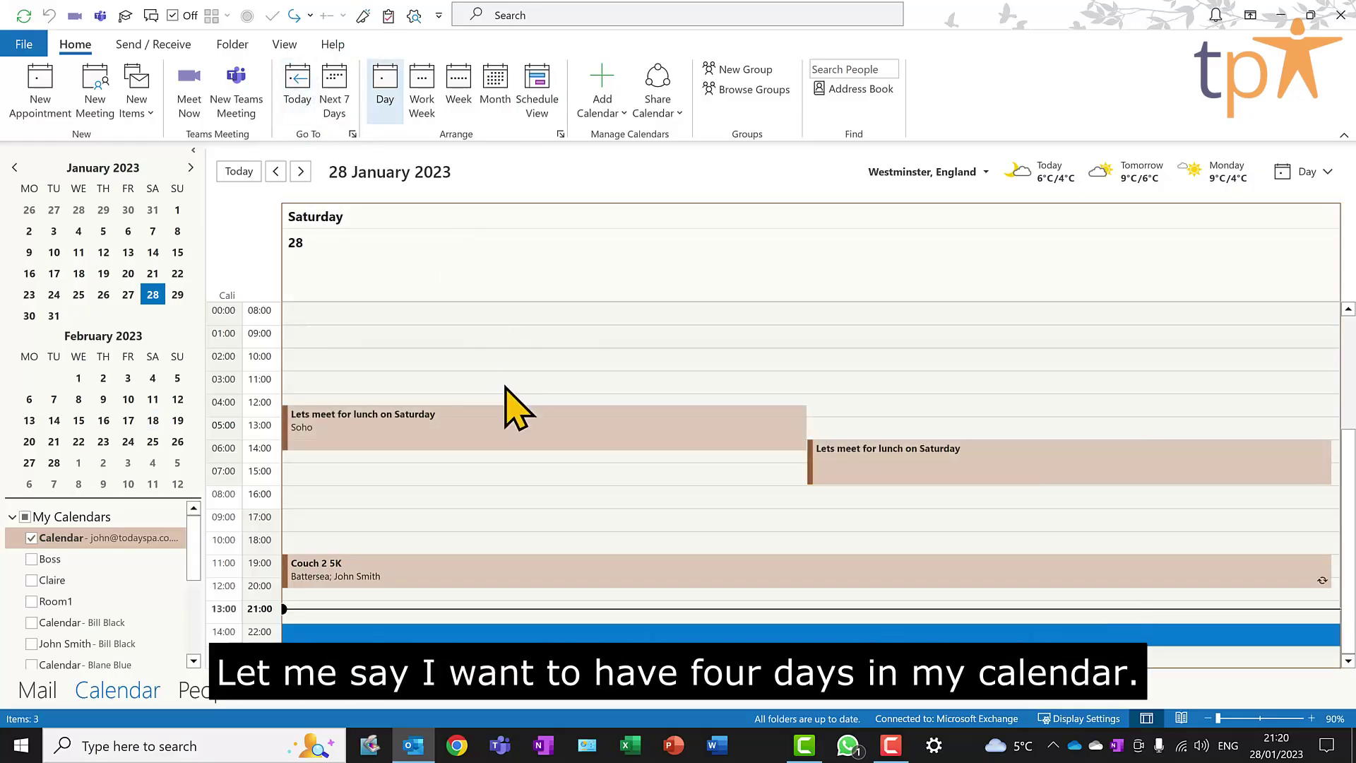
- Jump four days ahead by entering '4 day' in Go To Date, then return to today
key(ctrl+g)
key(BackSpace)
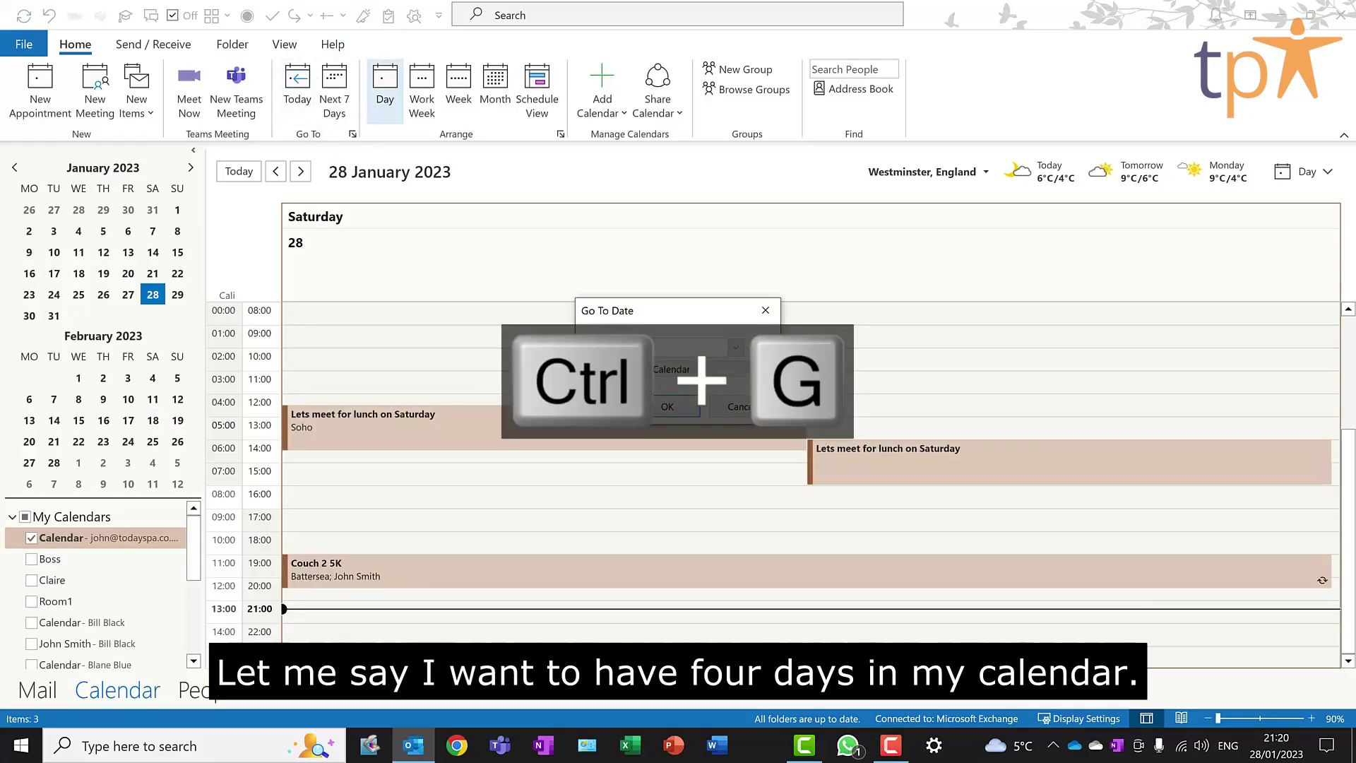
text(4 day)
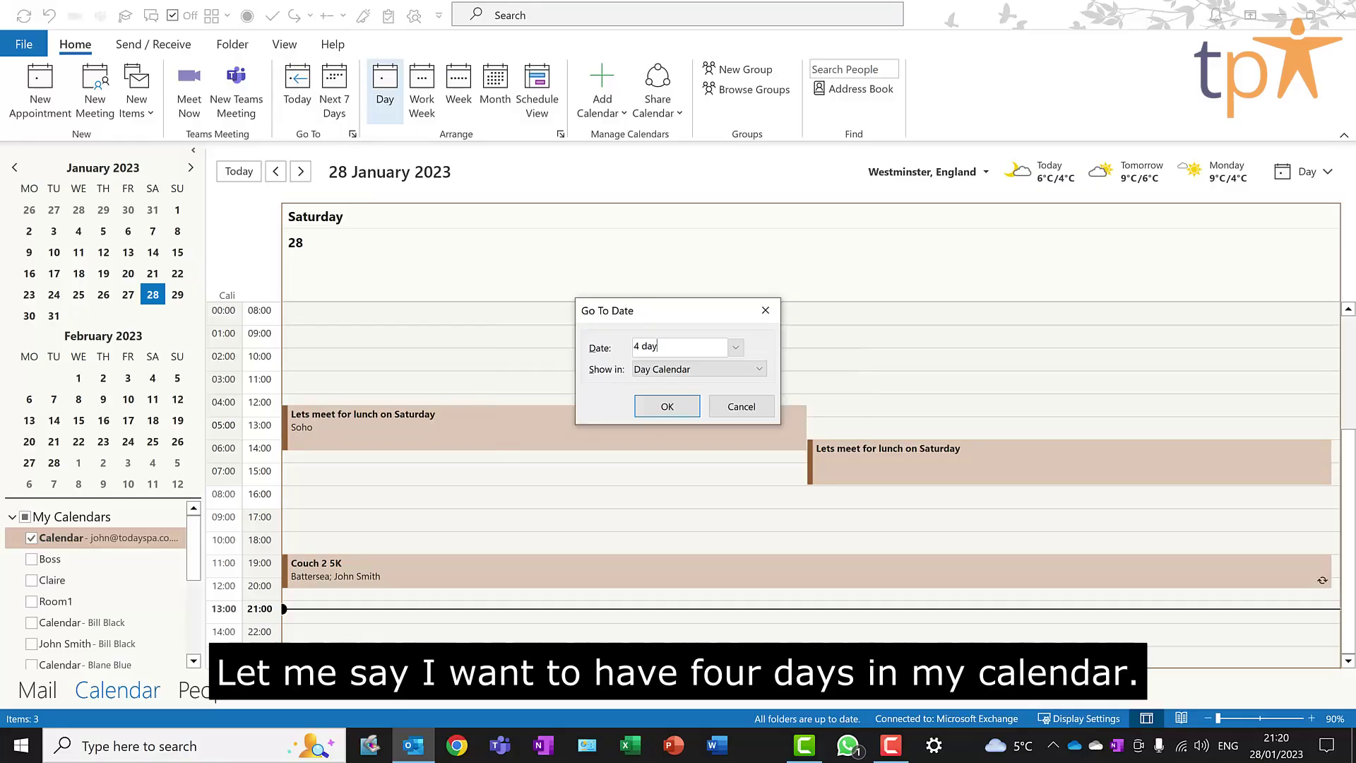
key(Return)
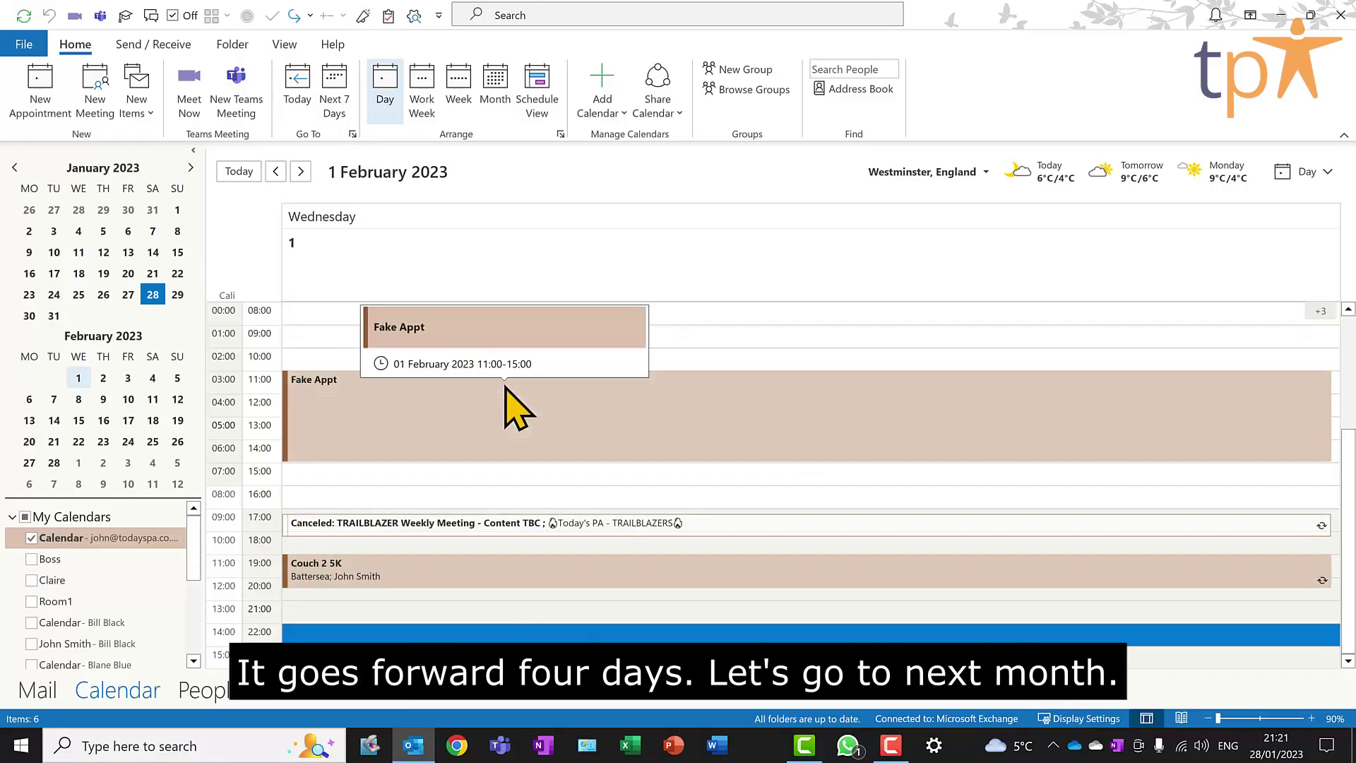
click(299, 102)
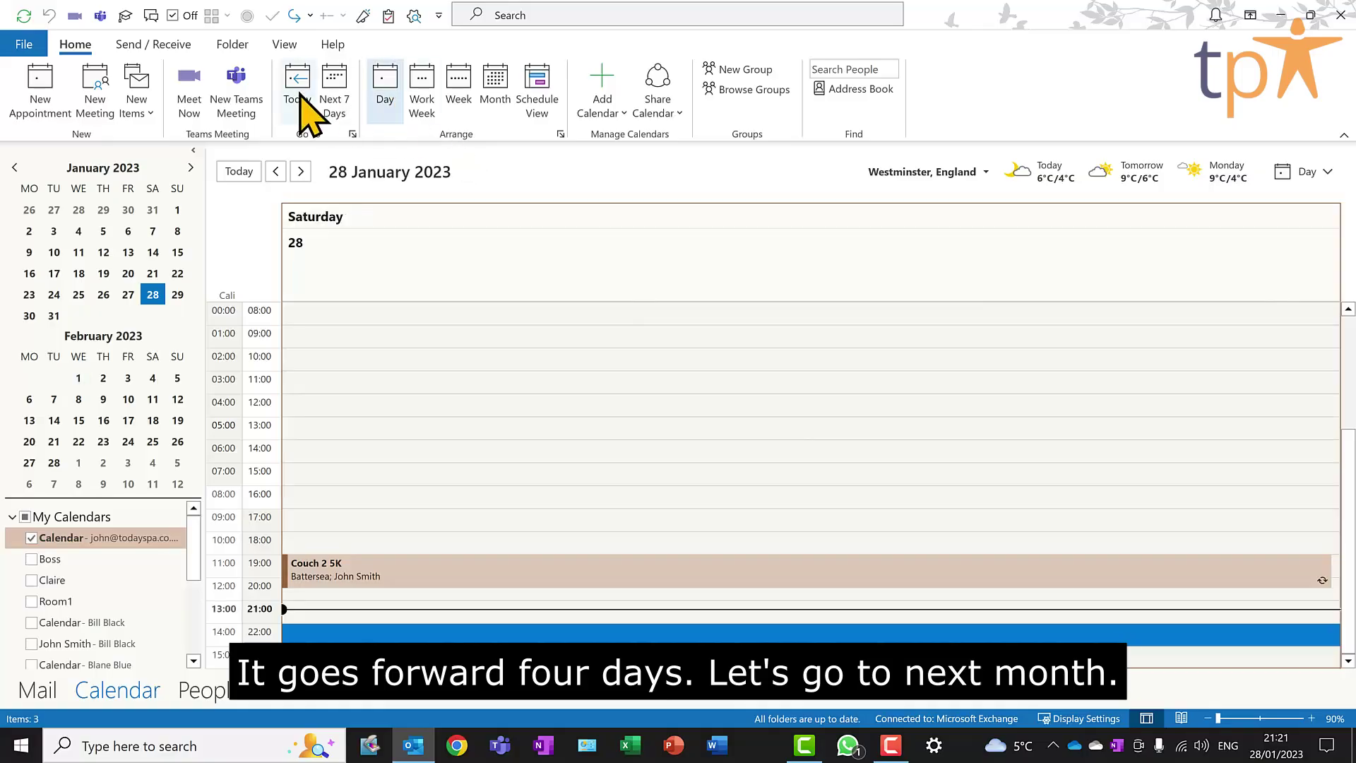
- Jump to 28 February with 'next month', return to today, and reopen Go To Date
key(ctrl+g)
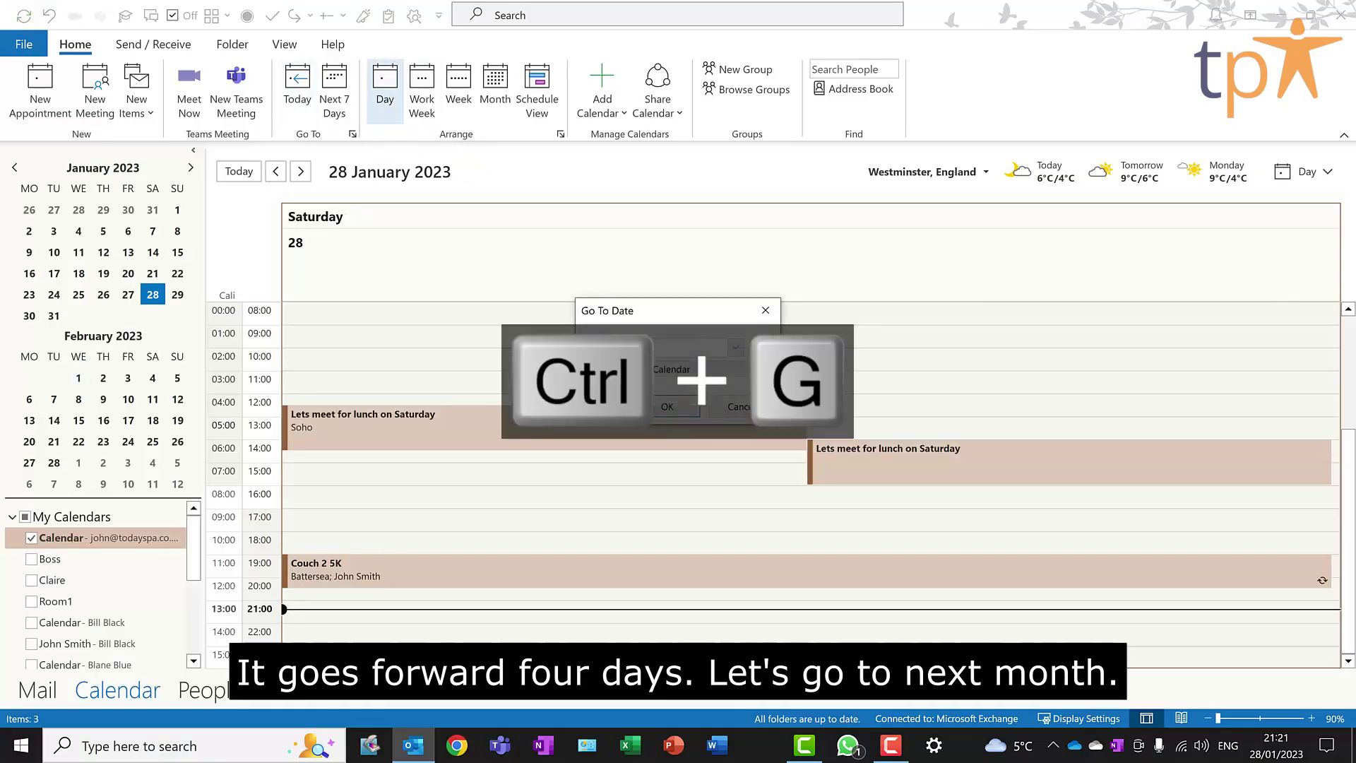
text(next month)
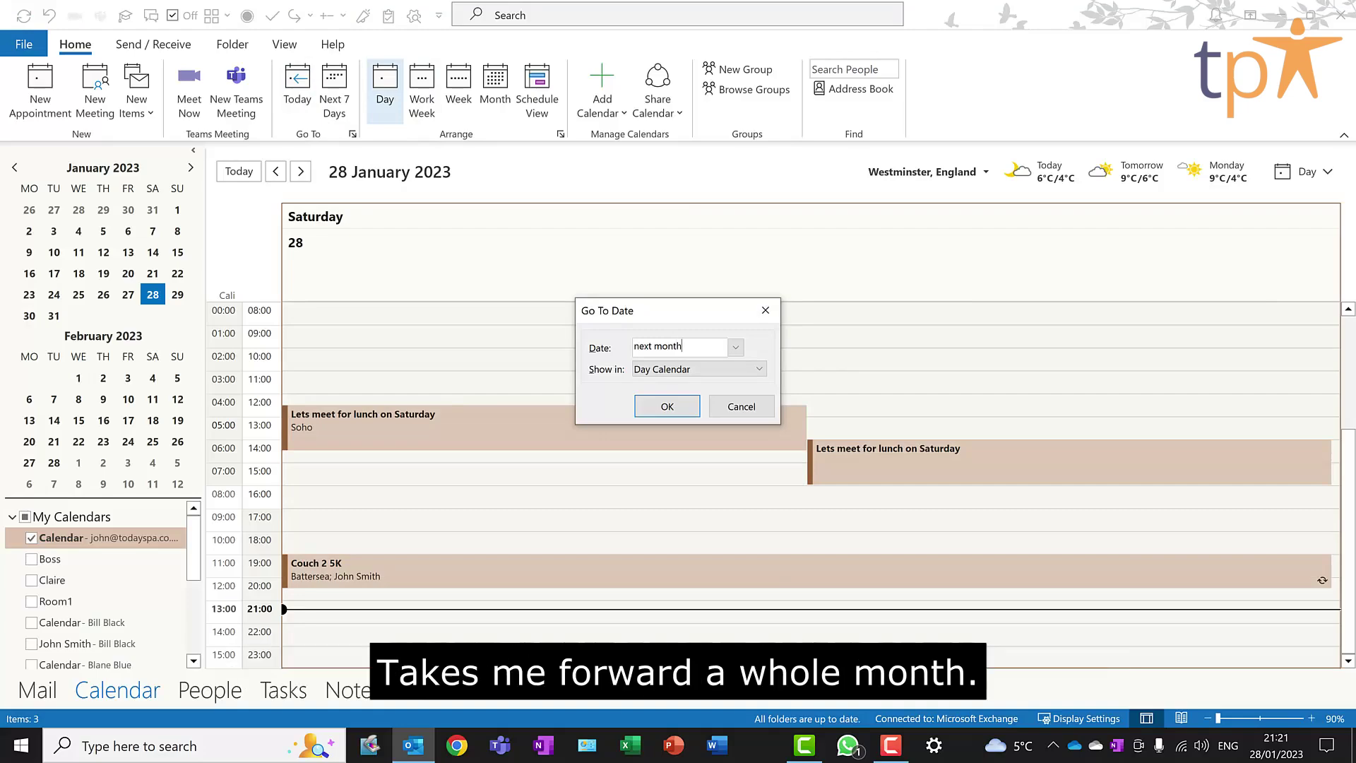
key(Return)
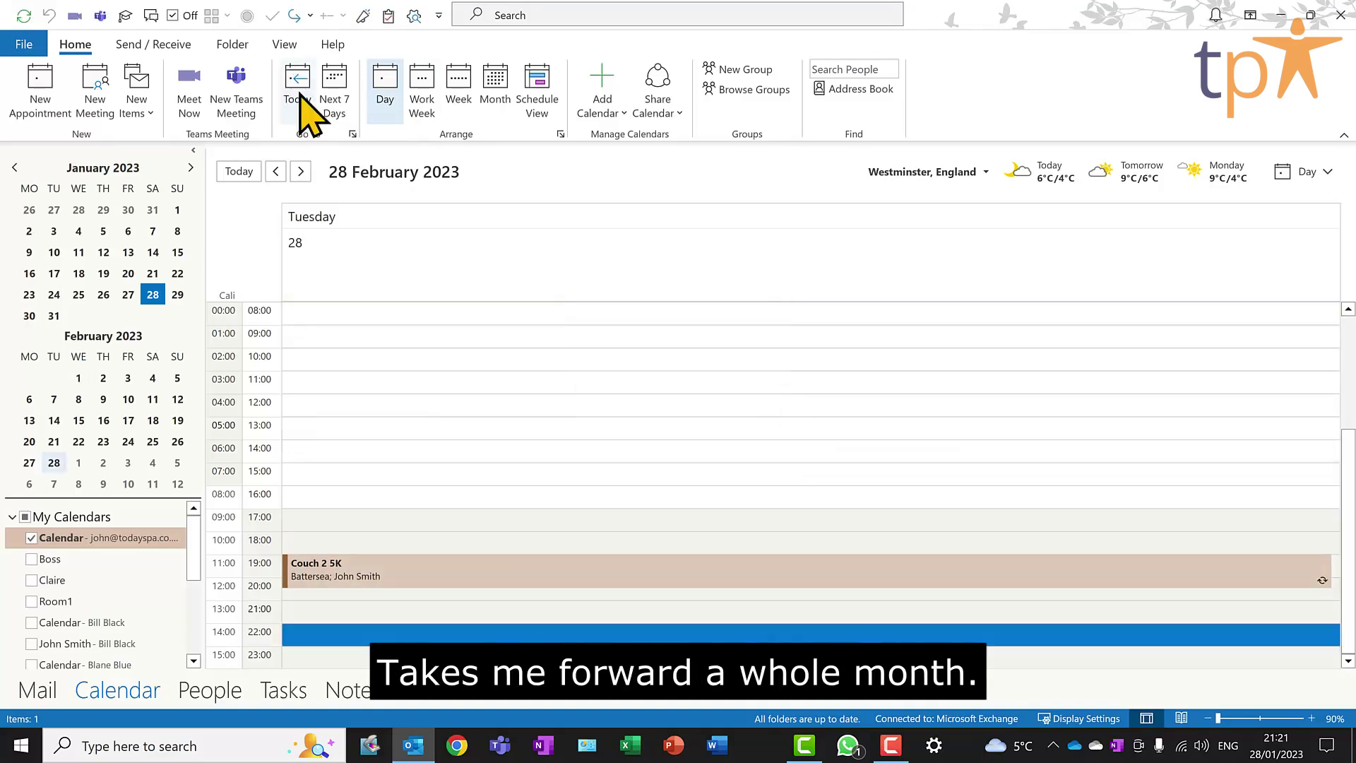
click(300, 95)
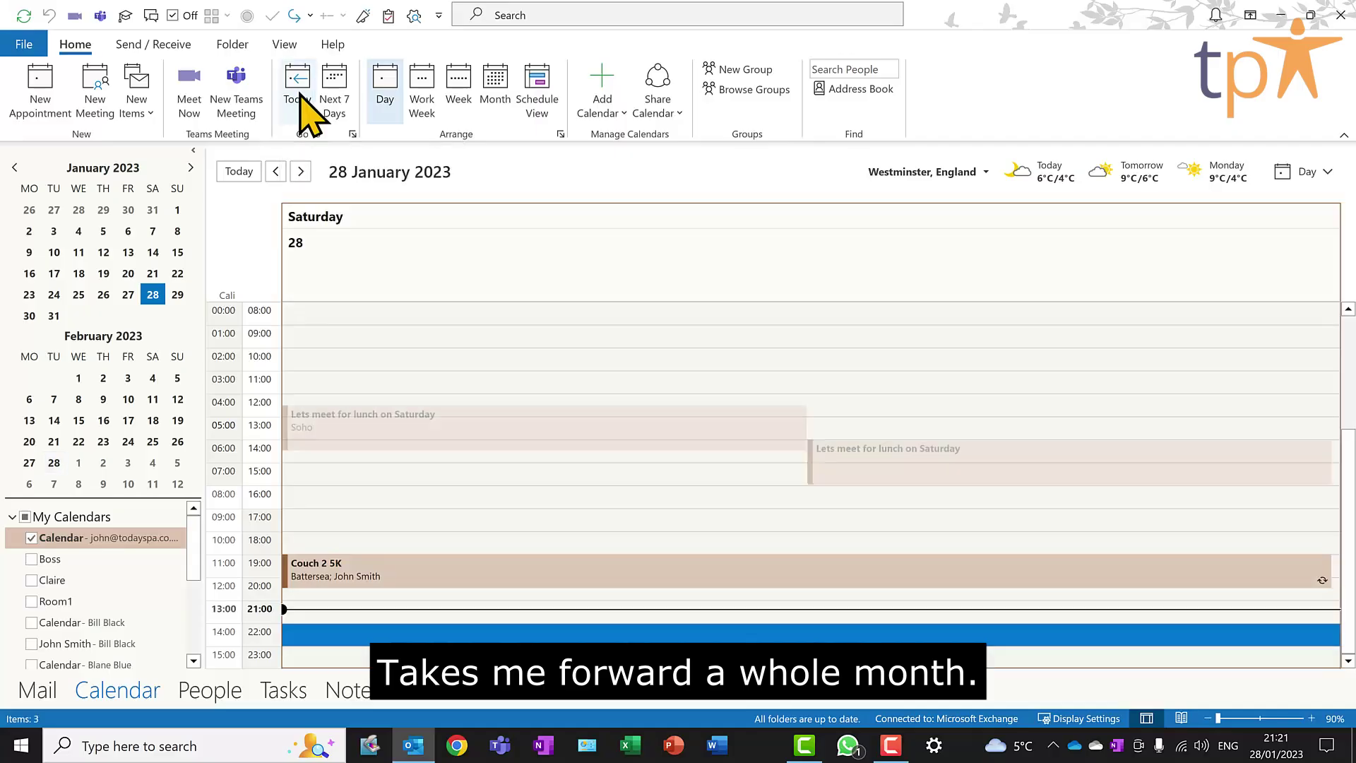
mouse_move(472, 428)
key(ctrl+g)
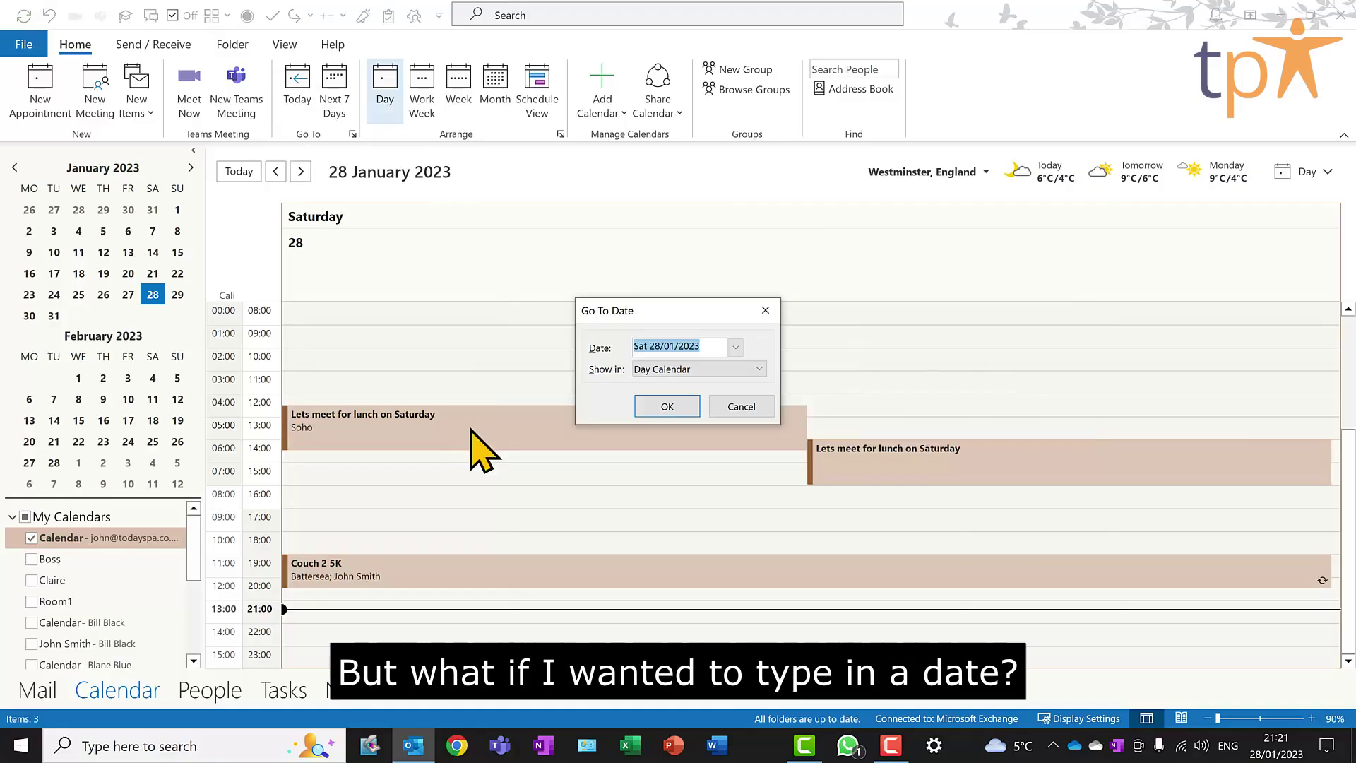
- Enter '28 Apr' in Go To Date to reach Friday 28 April 2023, then return to today
text(3)
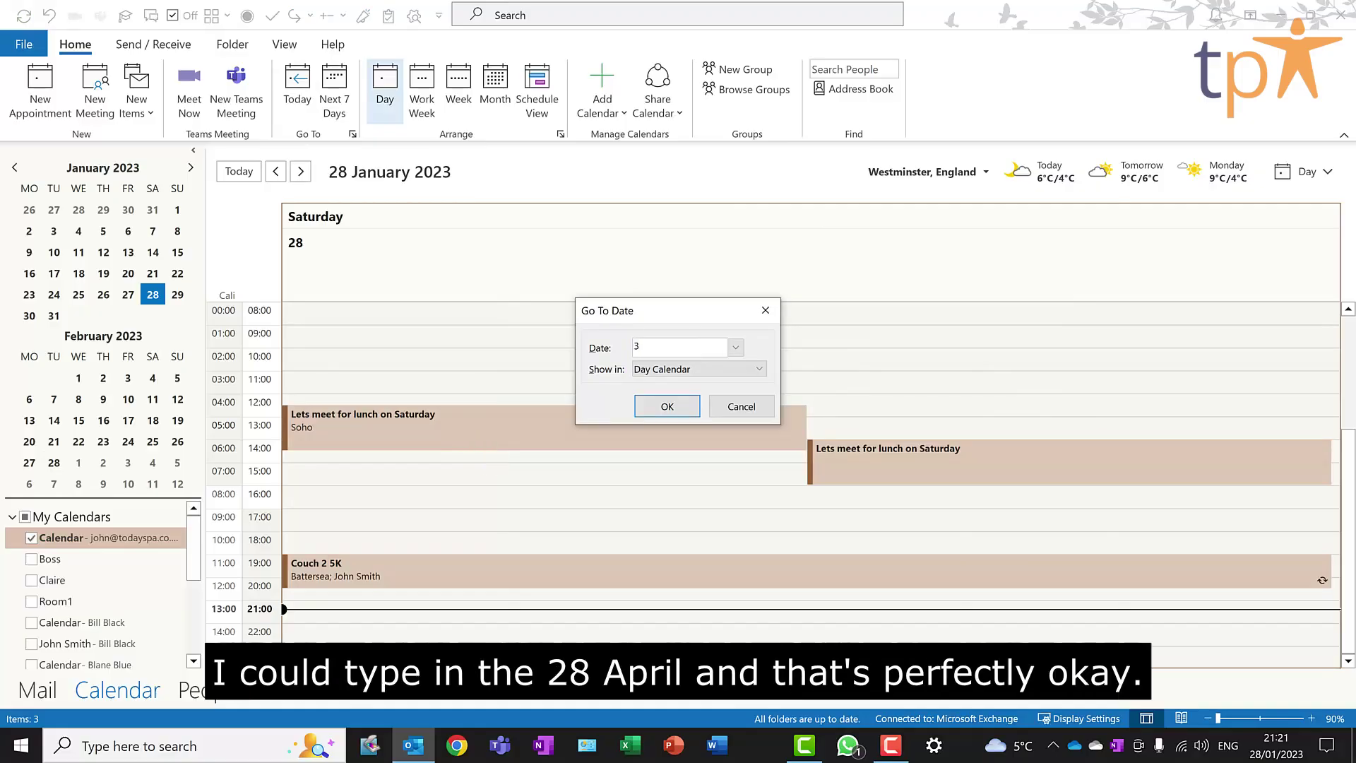
key(BackSpace)
text(28 April)
key(Return)
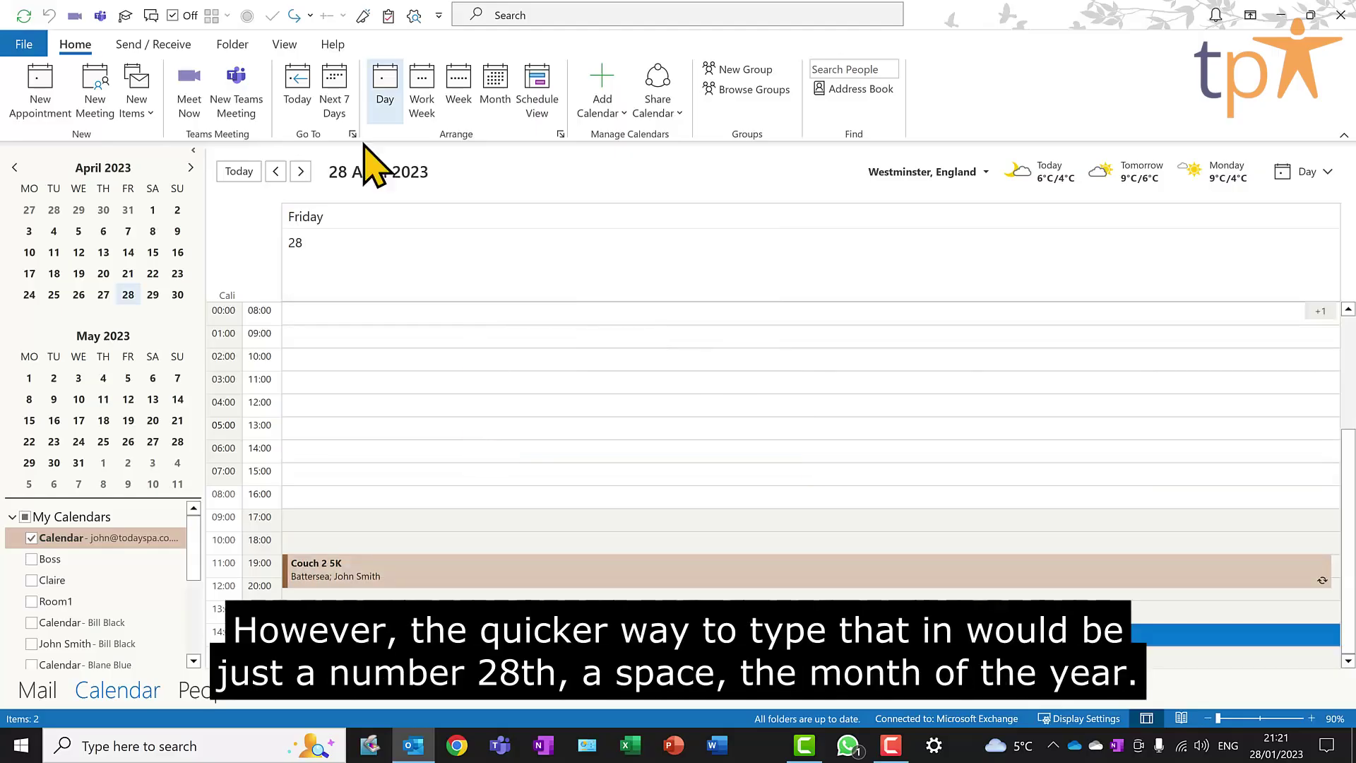
click(298, 83)
- Repeat the jump with '28 apr', then return to 28 January
key(ctrl+g)
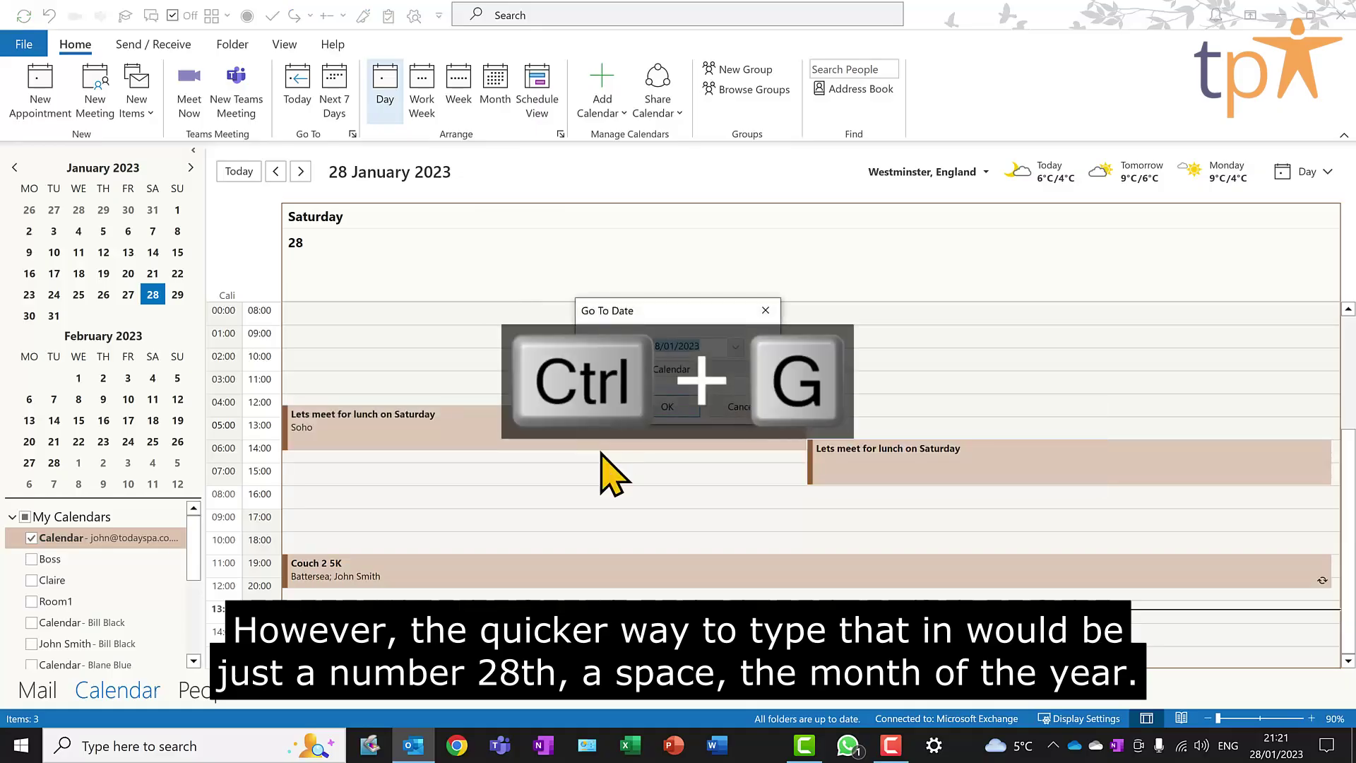
text(28)
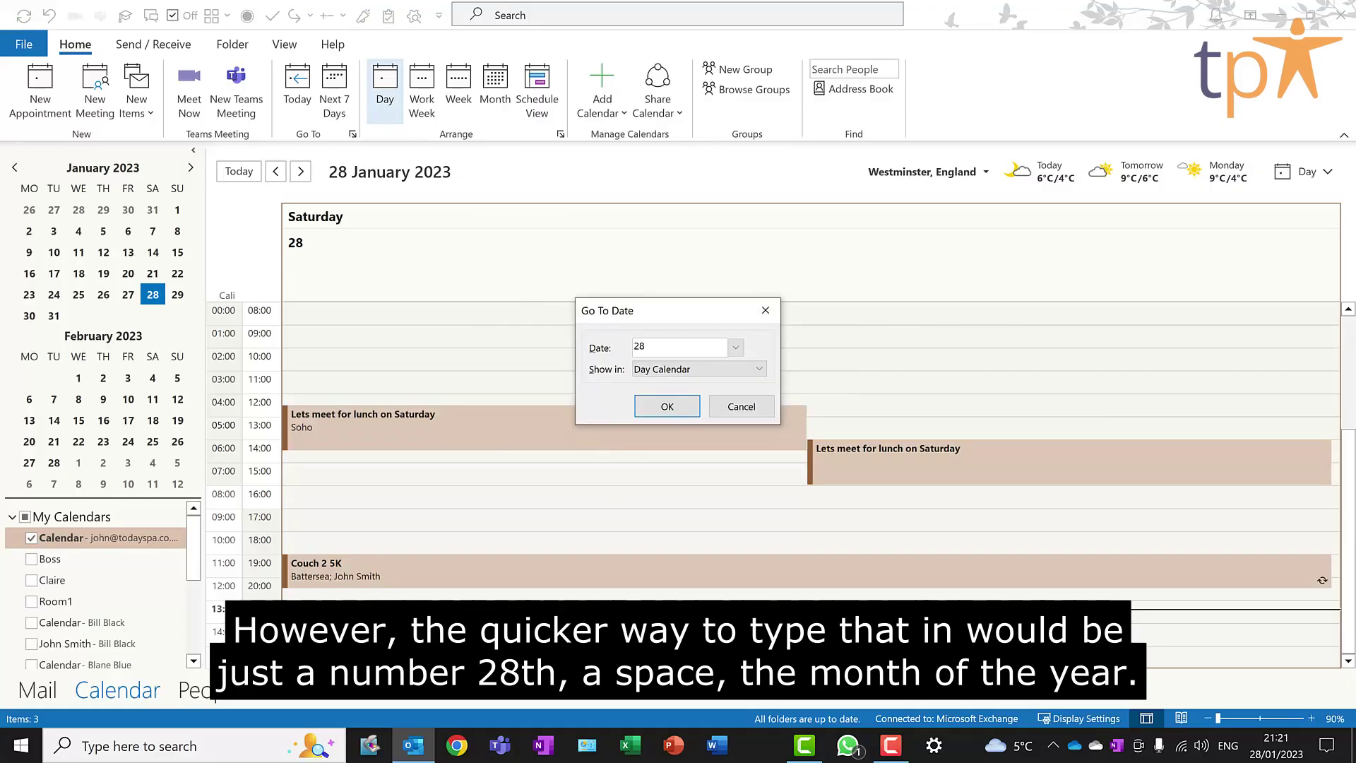
text( apr)
key(Return)
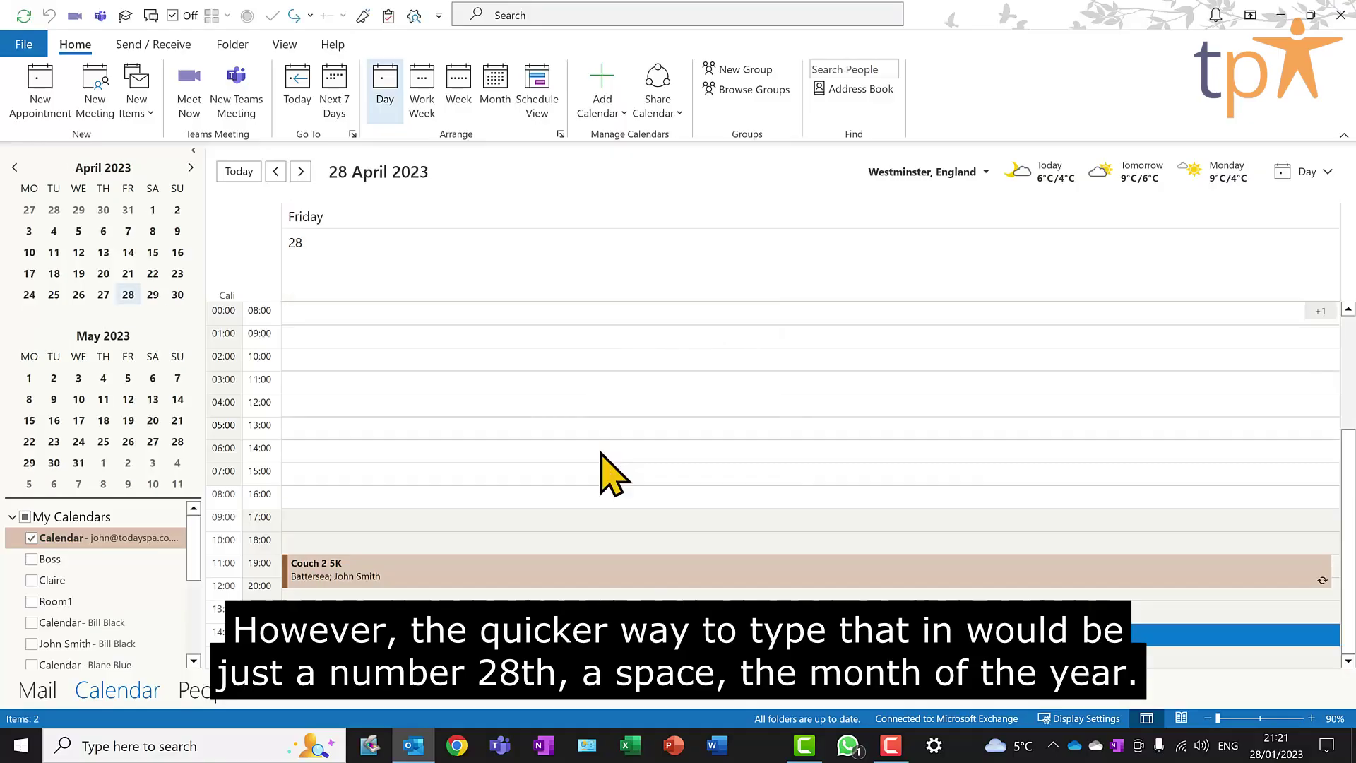
click(292, 100)
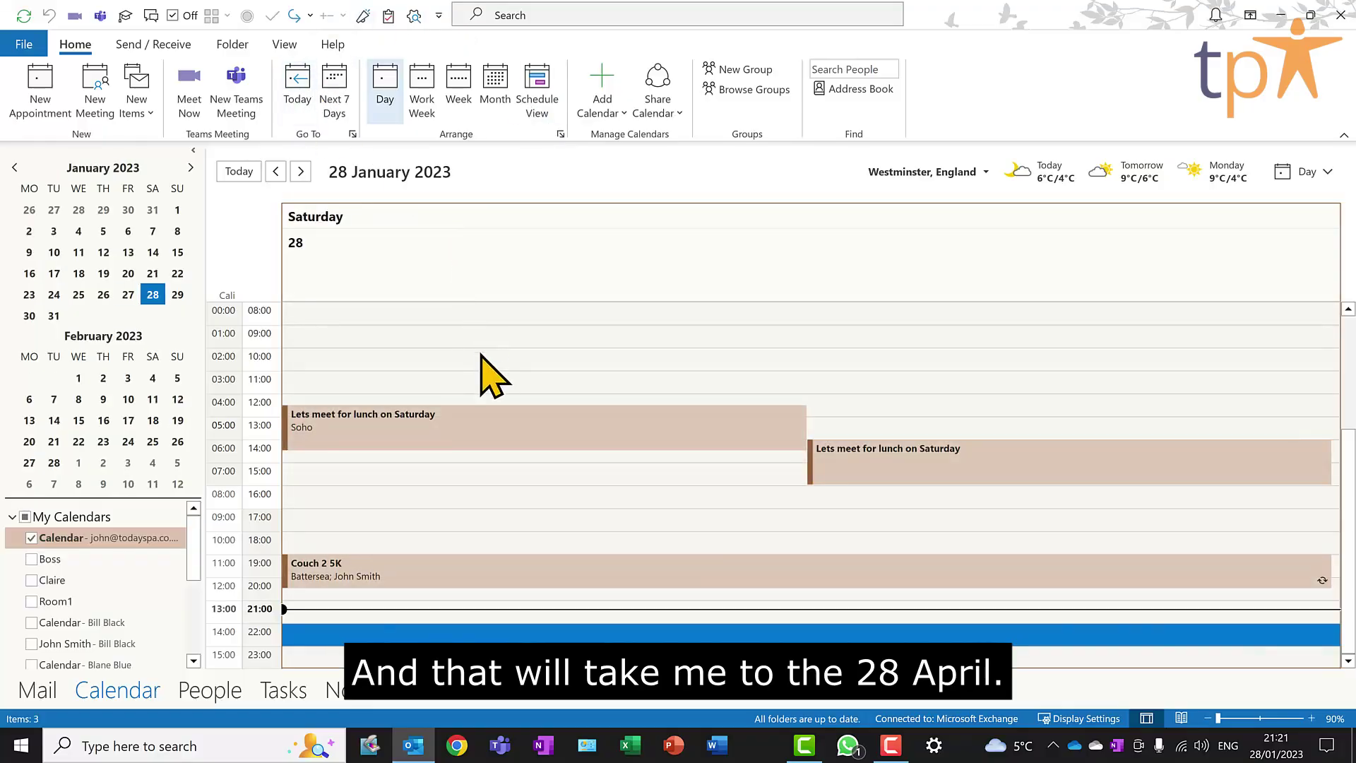
- Enter '3 days before Christmas' as the Go To Date target date
key(ctrl+g)
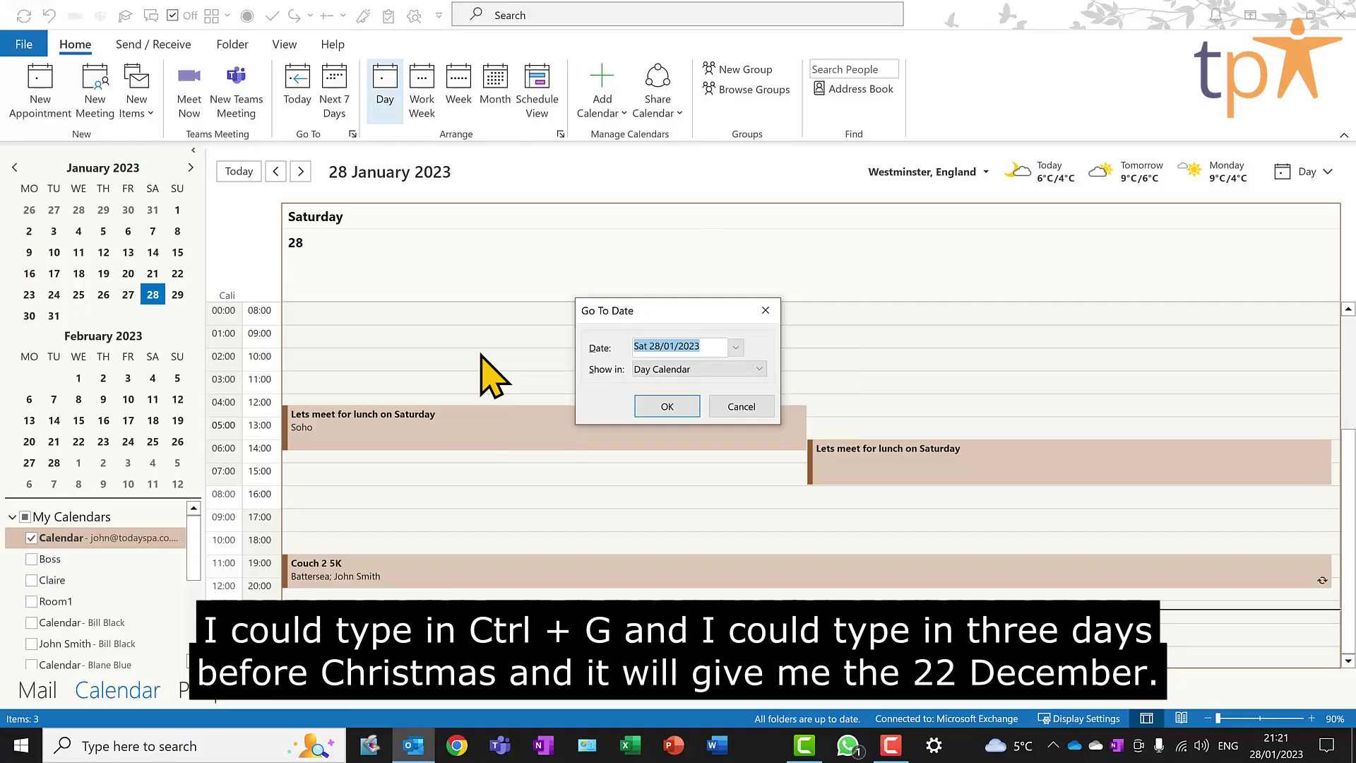
text(3 days )
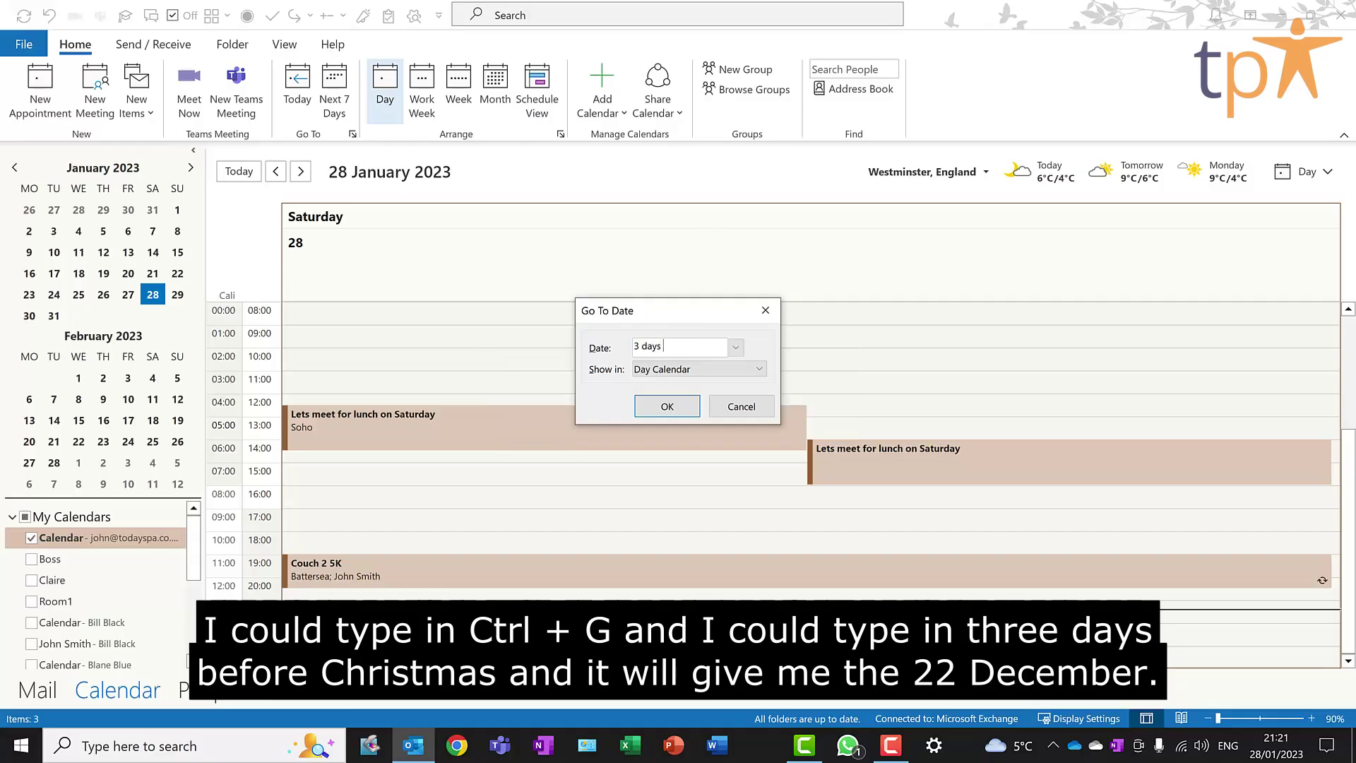
text(before Christmas)
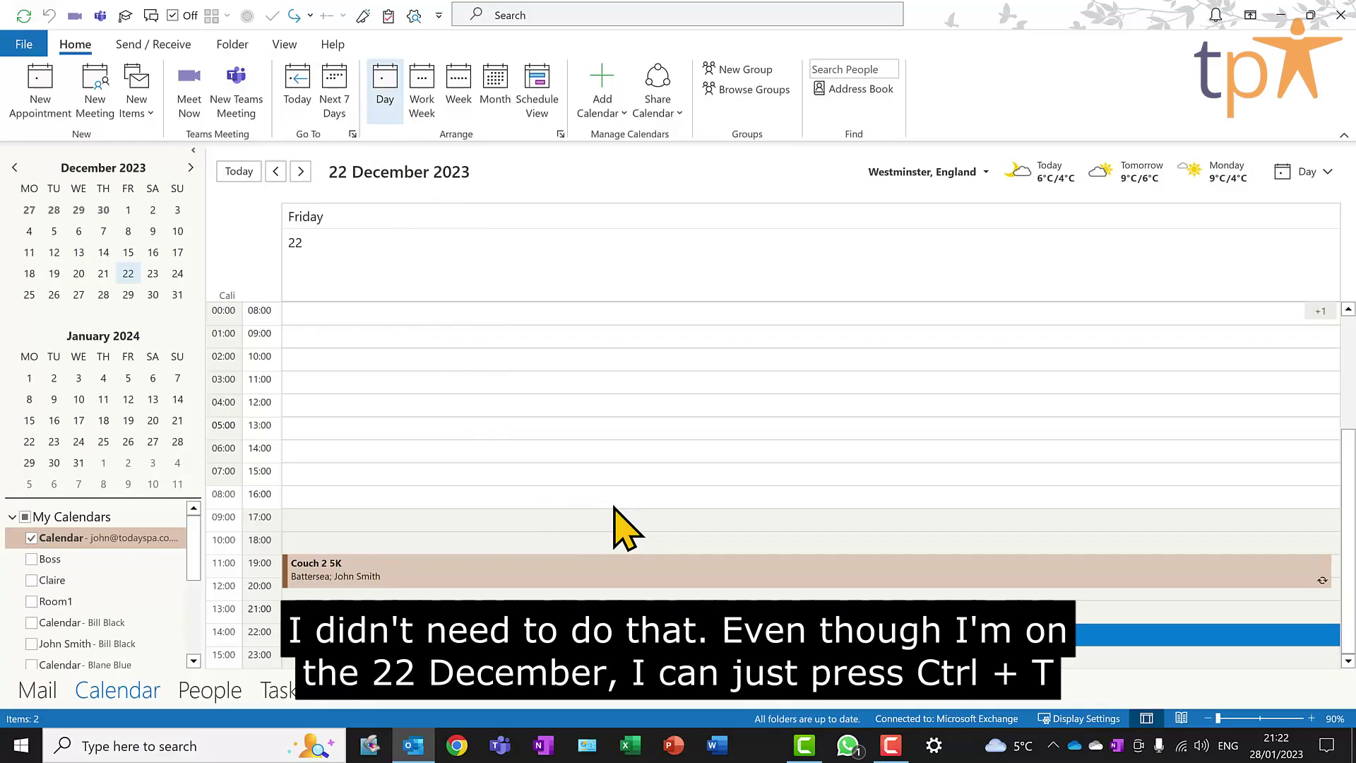
- Return the Day view from 22 December 2023 to today, 28 January, with Ctrl+T
key(ctrl+t)
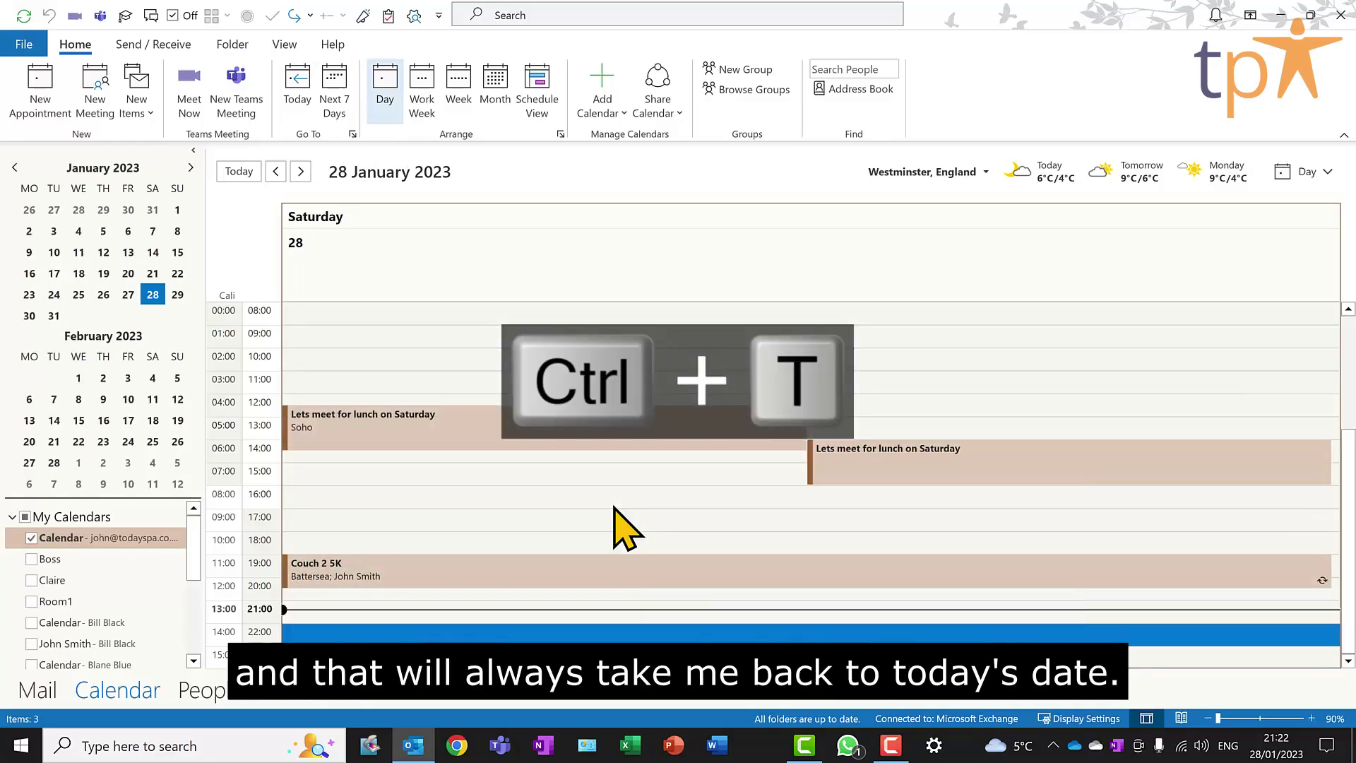